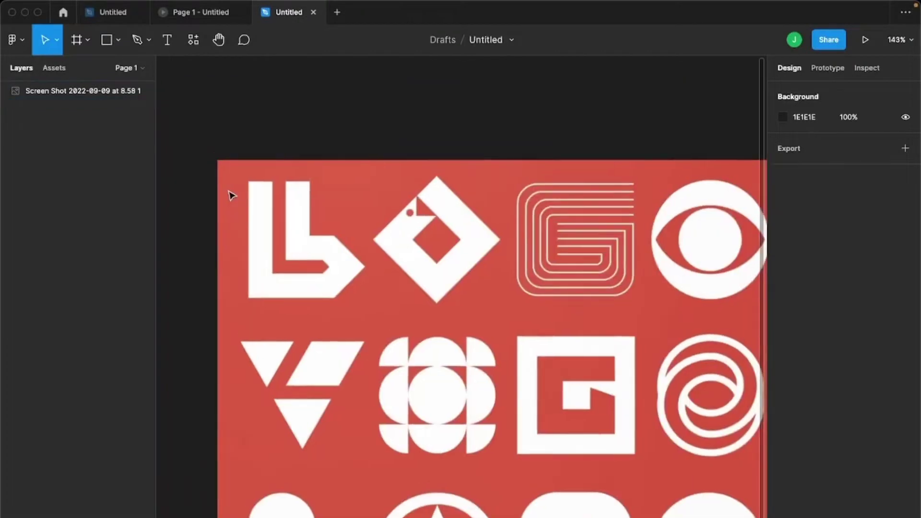
Draw a rectangle about 25.9 × 126.8 over the first logo's outer vertical bar and fit a shorter copy over its inner bar.
key(r)
mouse_move(300, 162)
mouse_down()
mouse_move(381, 242)
mouse_move(381, 517)
mouse_up()
scroll(483, 440, down, 3)
scroll(483, 440, right, 3)
drag(292, 362, 418, 366)
drag(401, 482, 401, 349)
Add copies rotated to -90° over the logo's bottom arm, about 82.5 long, and its inner horizontal arm, about 52.4 long.
click(283, 313)
key(super+d)
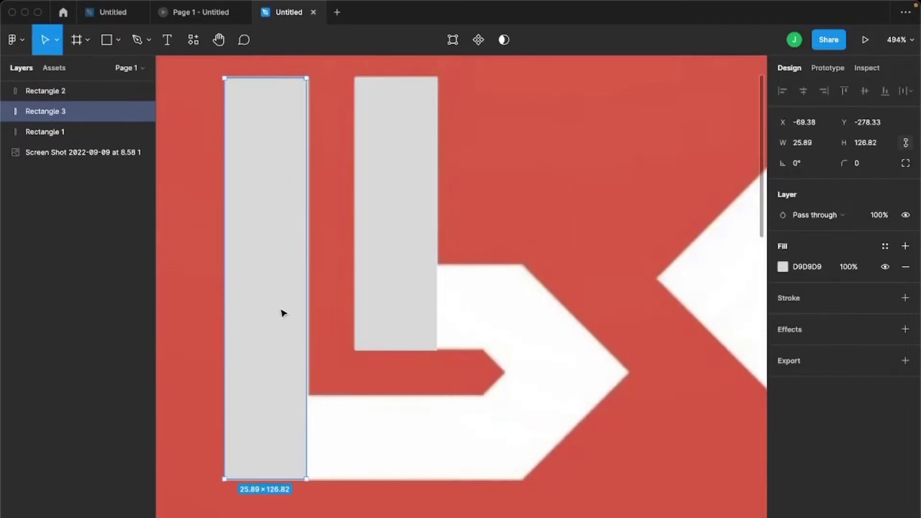
drag(315, 75, 429, 308)
drag(259, 288, 403, 443)
drag(626, 442, 485, 454)
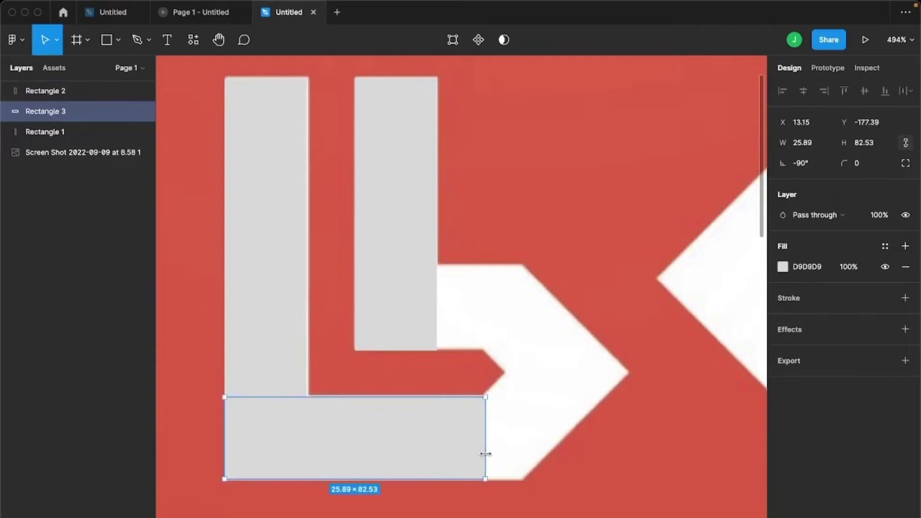
drag(398, 454, 513, 331)
drag(614, 312, 521, 320)
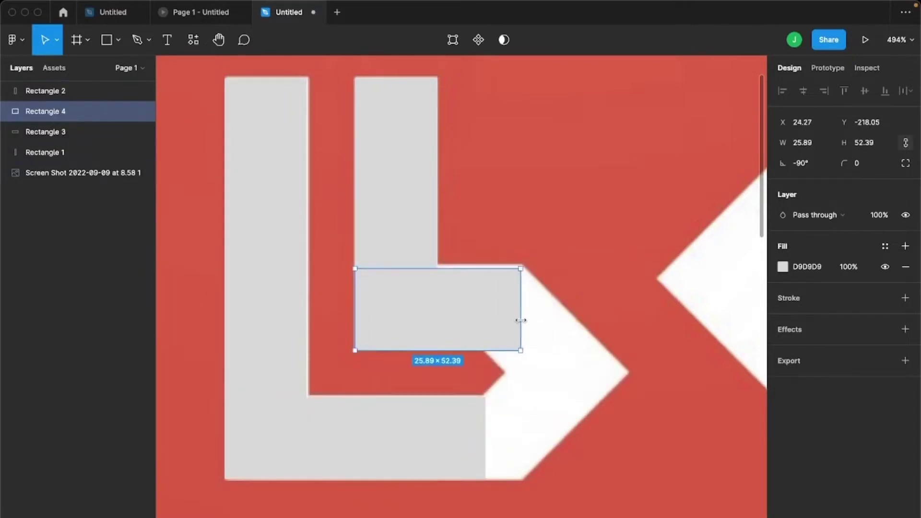
Form the logo's arrowhead from two more rectangle copies about 25.9 × 46.9, the upper at -135° and the lower at 135°.
drag(505, 278, 618, 268)
drag(540, 195, 543, 357)
drag(470, 315, 491, 315)
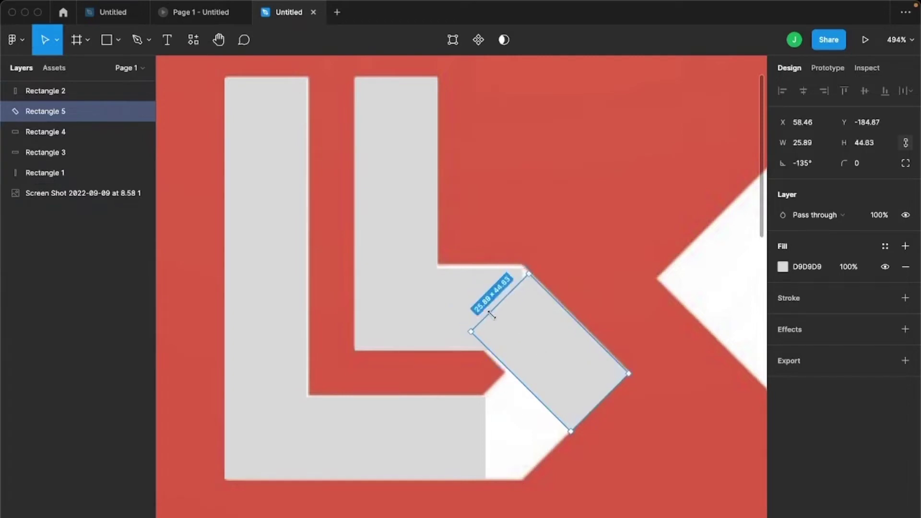
drag(541, 342, 639, 459)
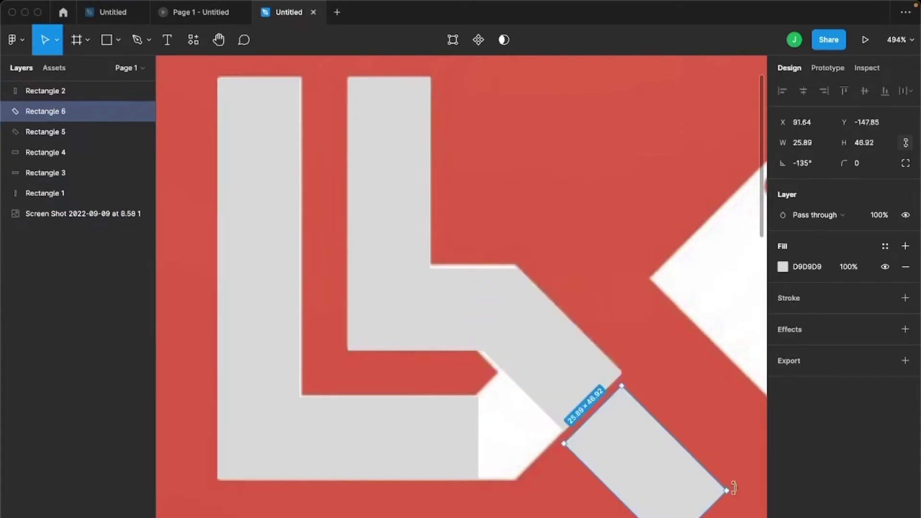
drag(733, 487, 573, 507)
drag(631, 494, 542, 424)
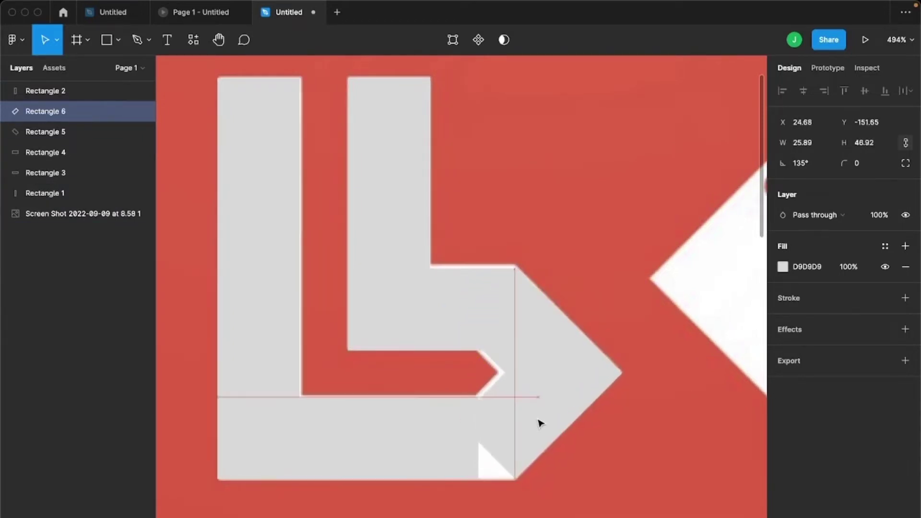
Extend the bottom arm to the arrowhead's lower corner and nudge both diagonal rectangles slightly to the left.
click(444, 435)
click(535, 416)
shift+click(516, 341)
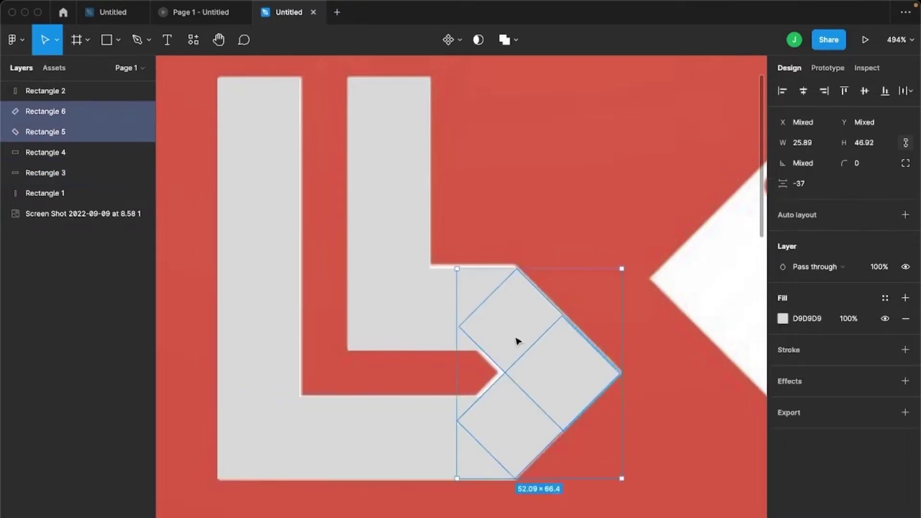
key(Left)
key(Left)
drag(616, 268, 613, 272)
Shorten the inner and bottom horizontal arms to meet the arrowhead's corners, making the bottom arm about 91.9 long.
click(415, 301)
click(473, 306)
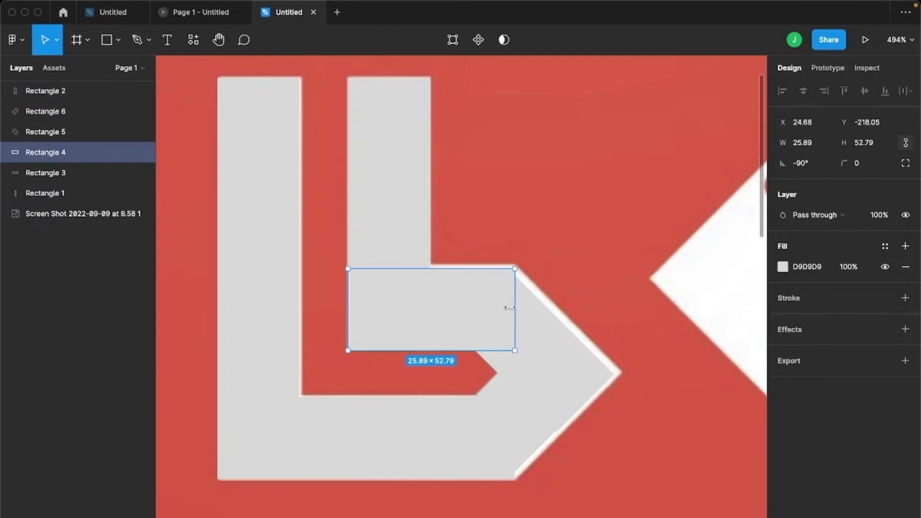
drag(511, 308, 504, 308)
click(589, 454)
click(476, 460)
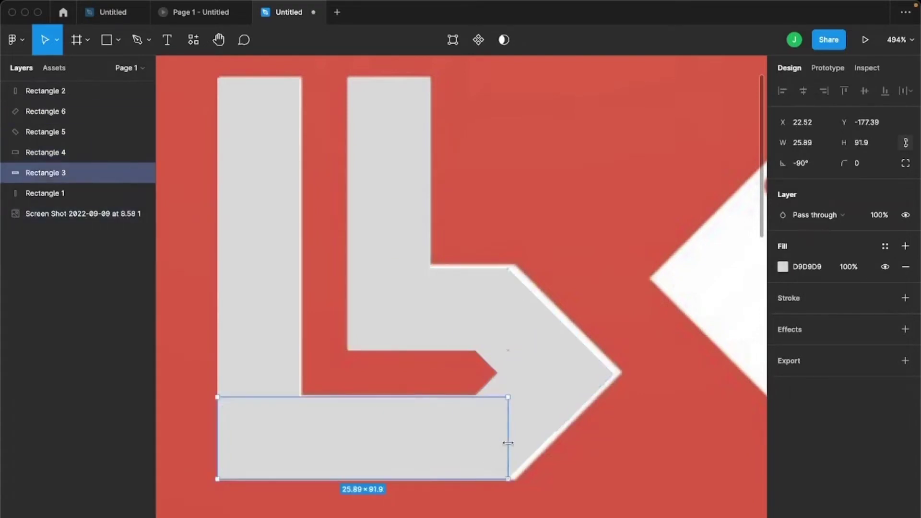
click(584, 490)
Combine all six rectangles of the first logo with a Union and move the result off the reference image.
scroll(584, 489, down, 5)
click(454, 380)
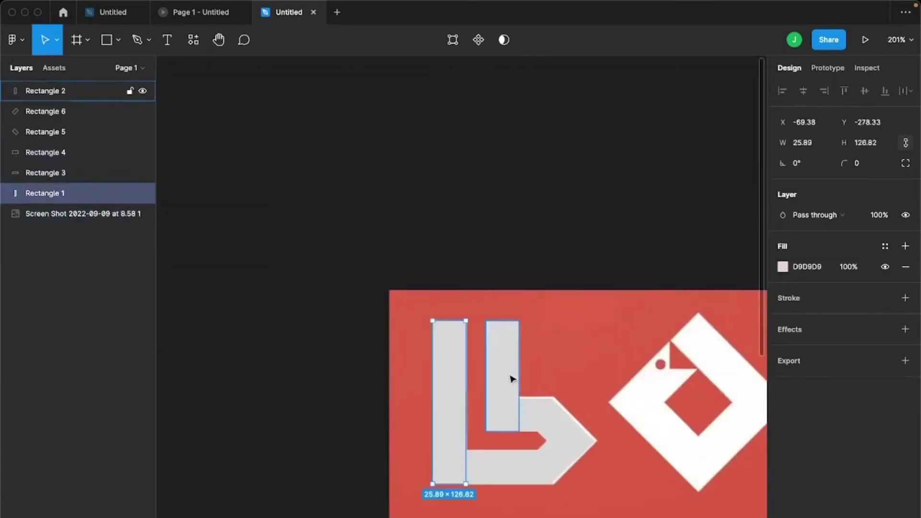
shift+click(513, 377)
shift+click(533, 421)
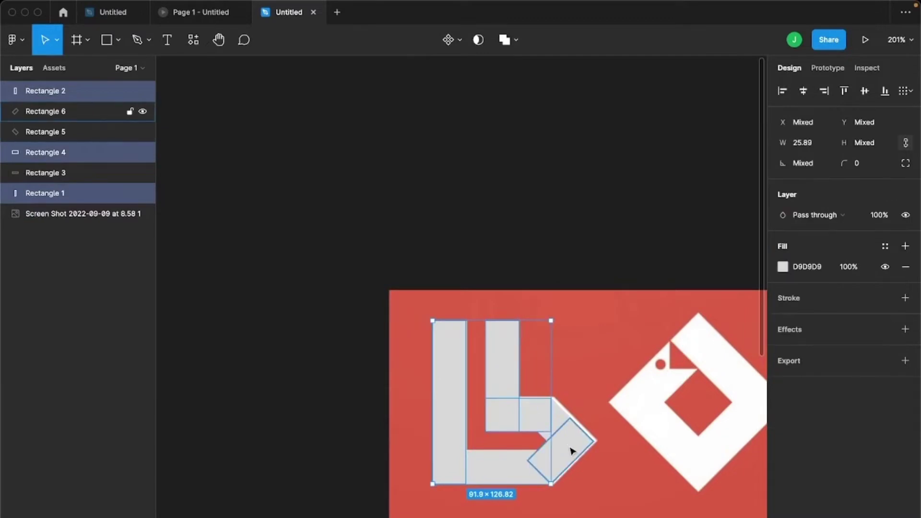
shift+click(562, 436)
shift+click(566, 414)
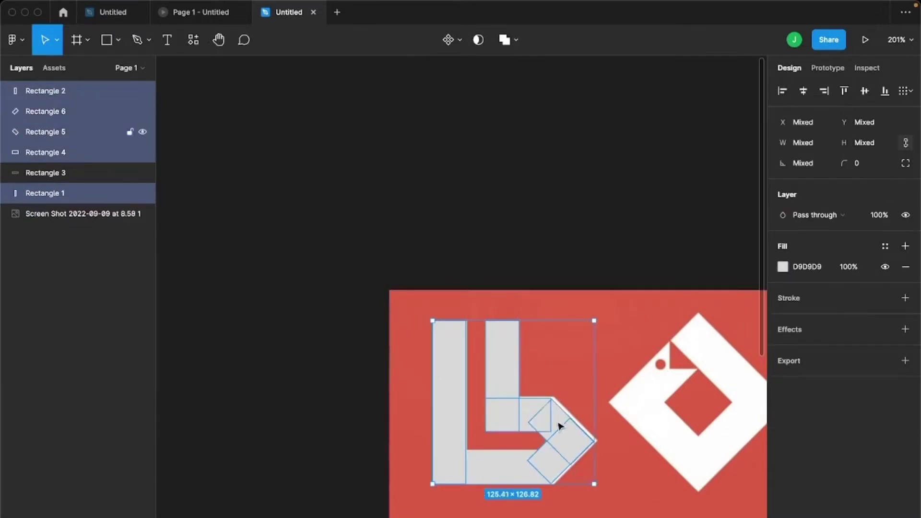
shift+click(513, 466)
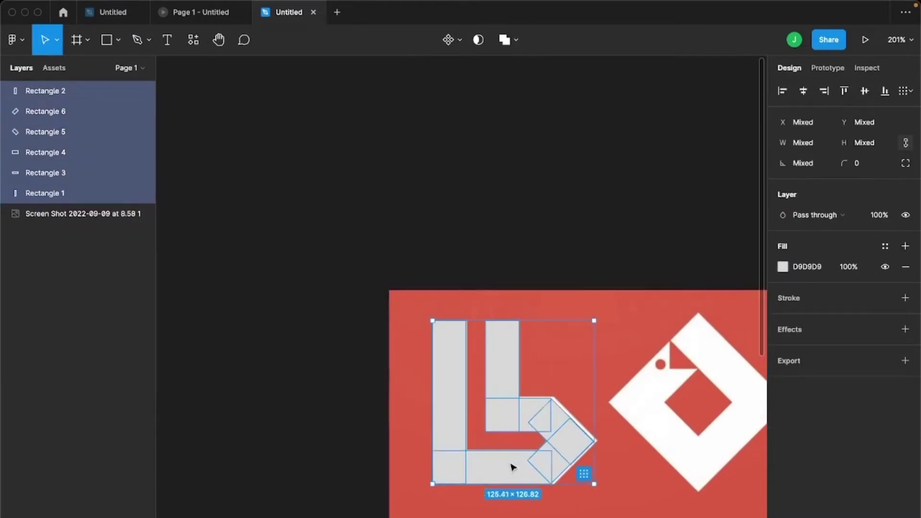
click(504, 43)
drag(503, 345, 304, 158)
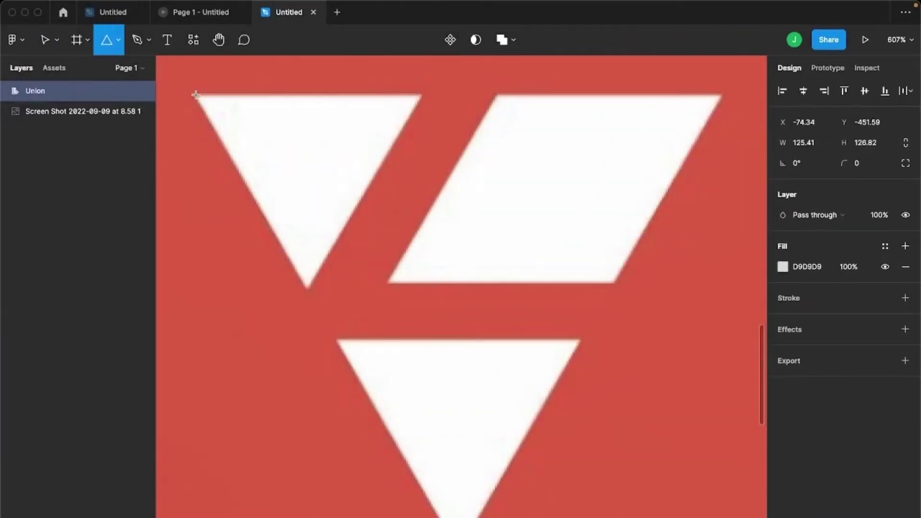
Draw a triangle, rotate it to 180°, and scale it to about 157 × 157 to cover the whole triangular logo.
drag(196, 94, 628, 514)
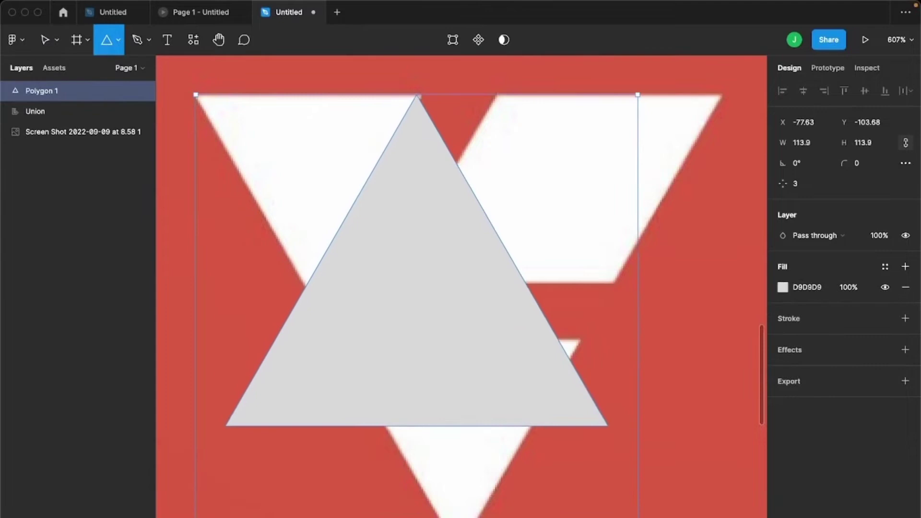
drag(642, 87, 331, 411)
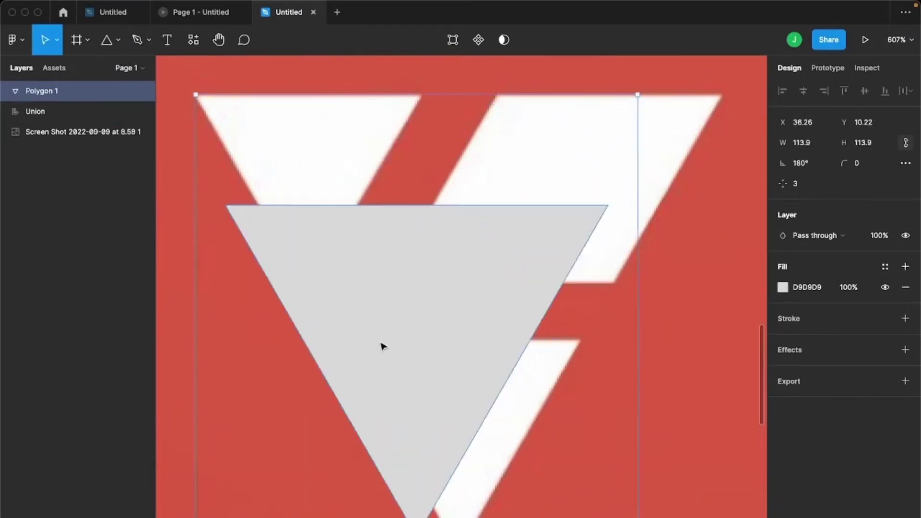
drag(383, 346, 356, 251)
scroll(465, 333, down, 5)
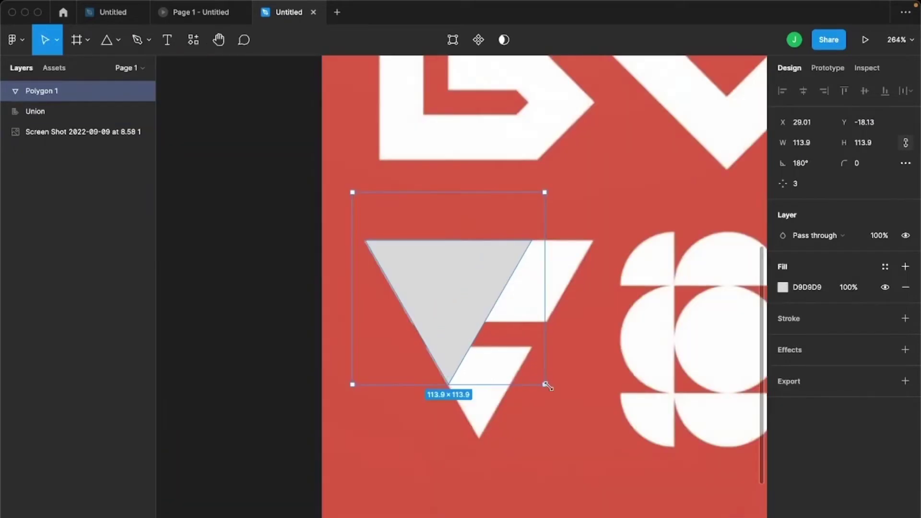
drag(545, 382, 603, 437)
drag(348, 187, 339, 177)
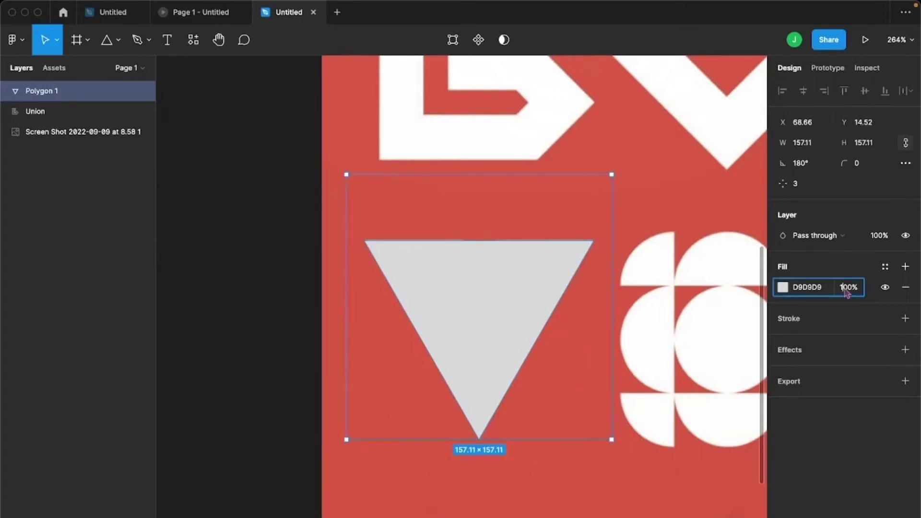
Set the triangle's fill opacity to 70%.
key(shift+Down)
key(shift+Down)
key(shift+Down)
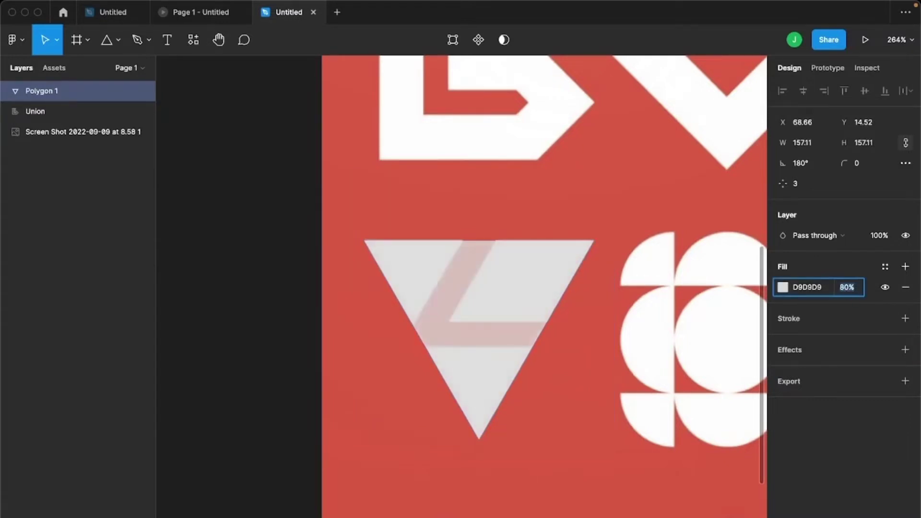
click(234, 353)
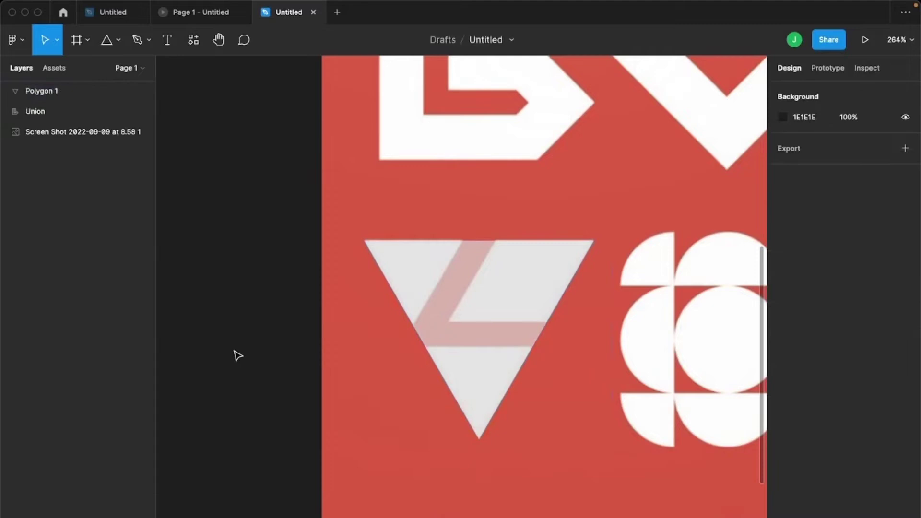
Draw a rectangular strip about 17 × 85, rotated to -30°, over the triangular logo's diagonal gap.
key(r)
mouse_move(459, 194)
mouse_down()
mouse_move(495, 230)
mouse_move(487, 221)
mouse_move(500, 207)
mouse_move(461, 268)
mouse_move(500, 269)
mouse_up()
scroll(461, 268, up, 10)
drag(418, 232, 410, 228)
drag(496, 201, 571, 70)
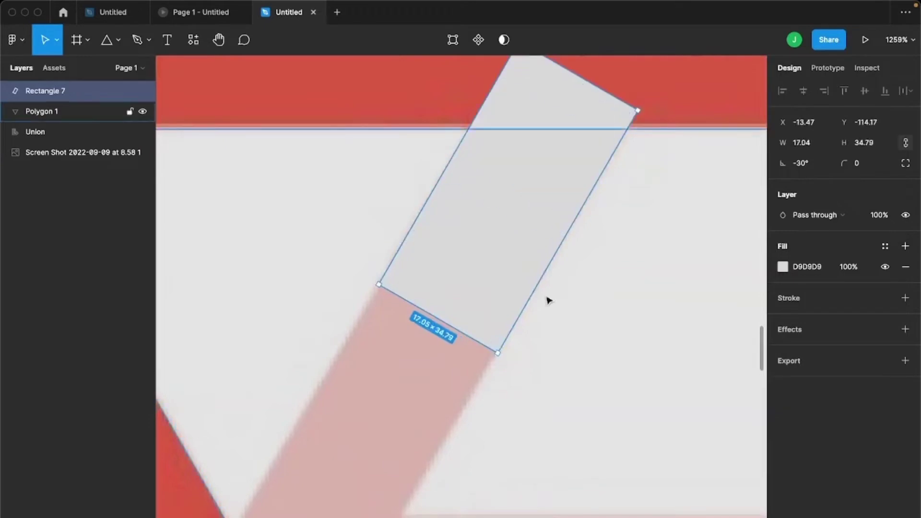
scroll(545, 296, down, 6)
drag(532, 204, 436, 373)
Copy the strip over the horizontal gap at -90° and combine both strips with a Union.
drag(521, 260, 648, 146)
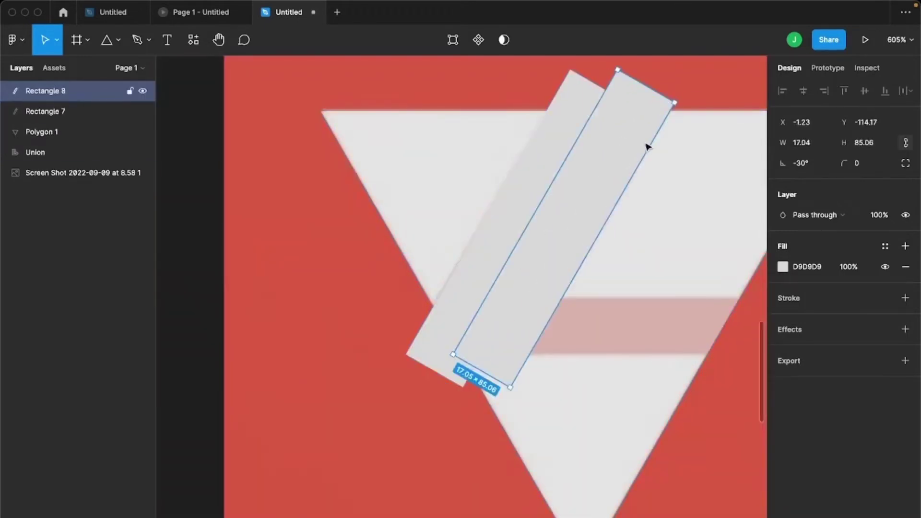
drag(684, 101, 688, 327)
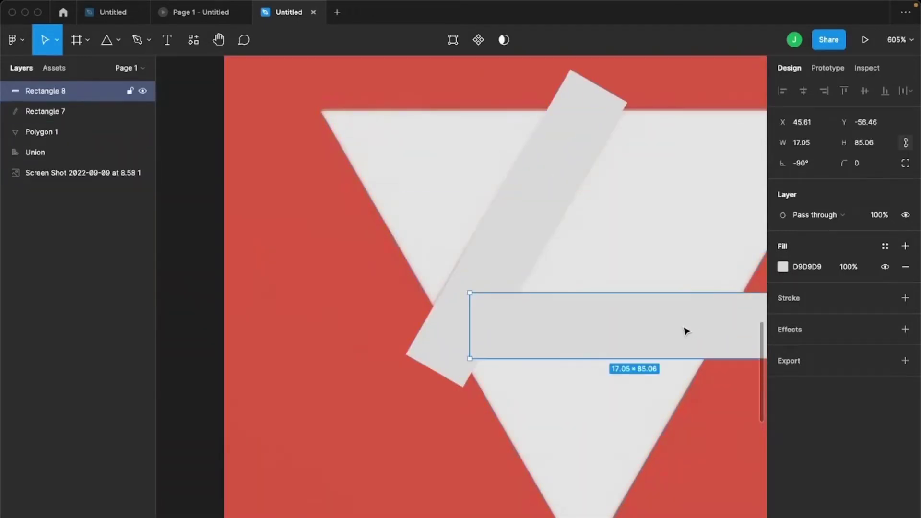
shift+click(541, 225)
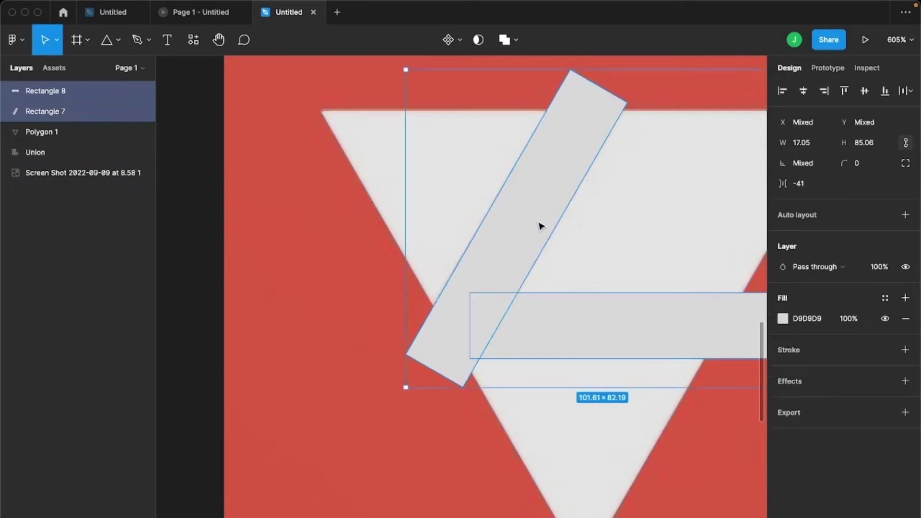
click(504, 40)
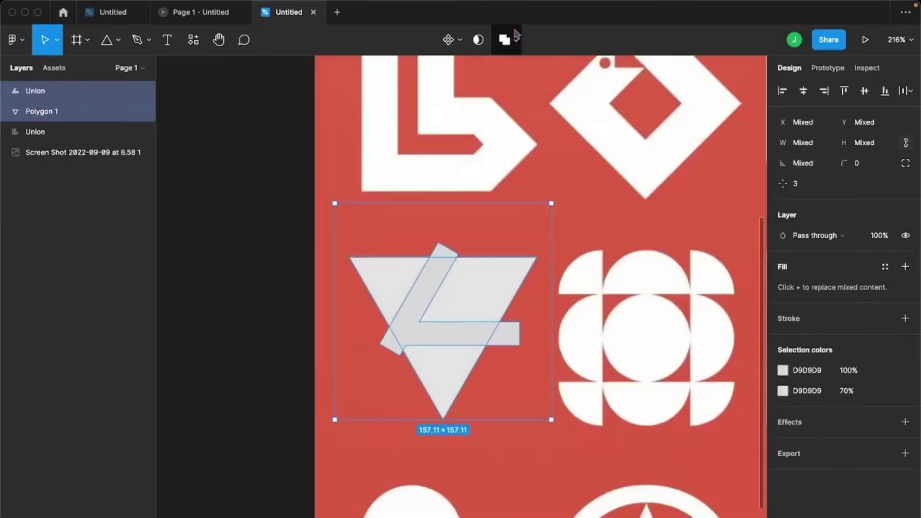
Subtract the combined strips from the triangle and move the finished shape off the reference image.
click(516, 40)
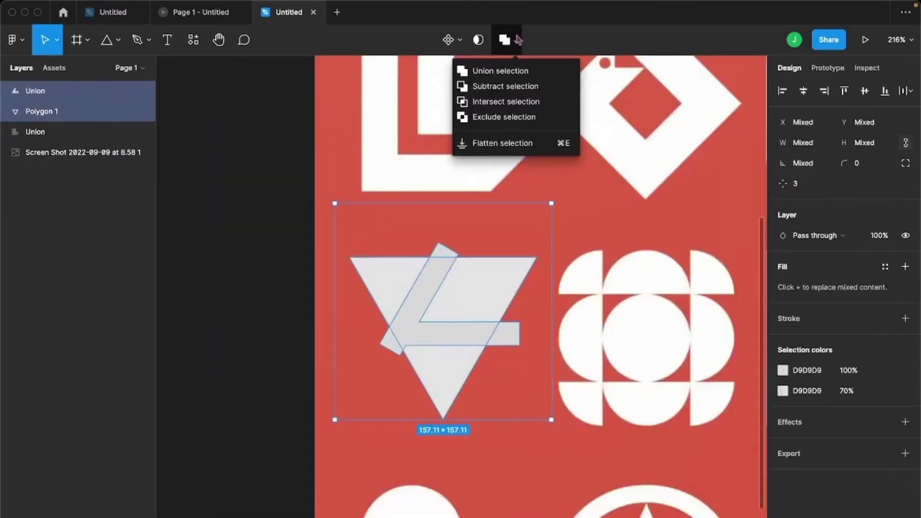
click(514, 88)
drag(479, 267, 231, 298)
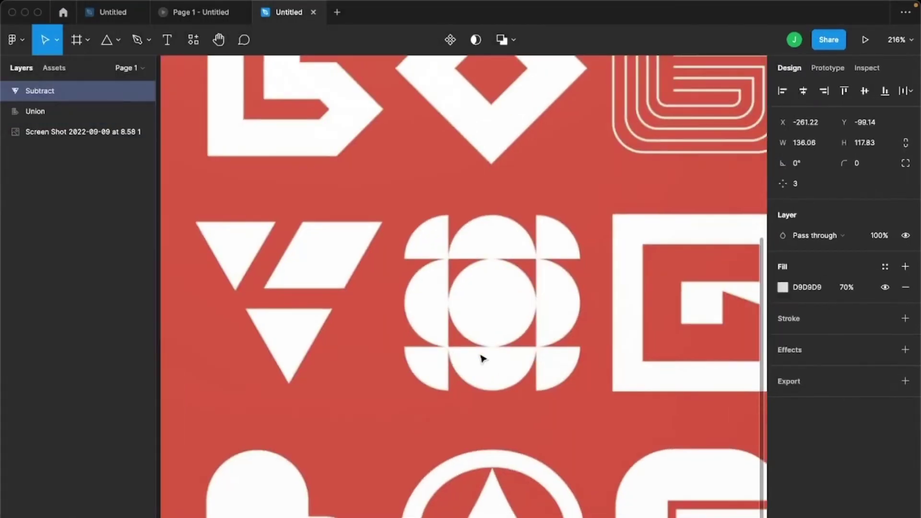
Draw a circle about 64.3 in diameter over the centre of the circle-pattern logo and place a copy directly to its right.
scroll(481, 356, up, 5)
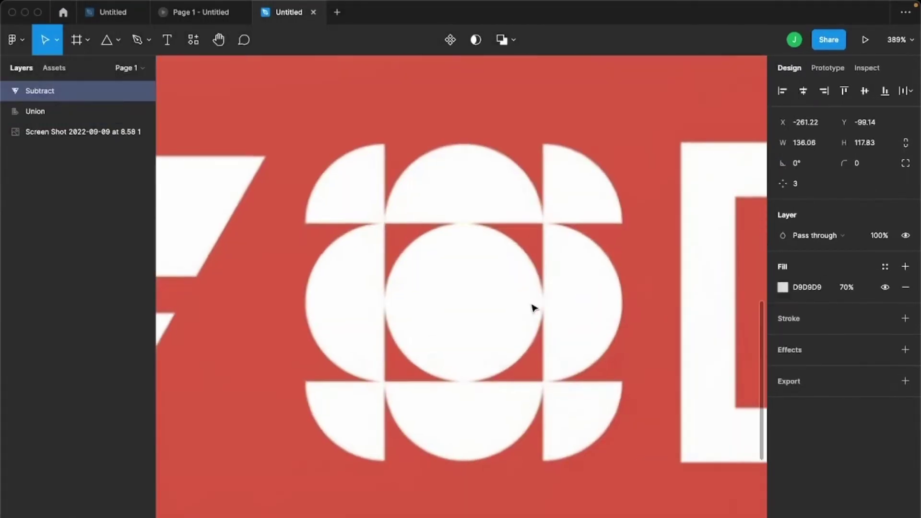
key(o)
drag(462, 303, 544, 345)
mouse_move(473, 323)
mouse_down()
mouse_move(642, 323)
mouse_move(632, 322)
mouse_up()
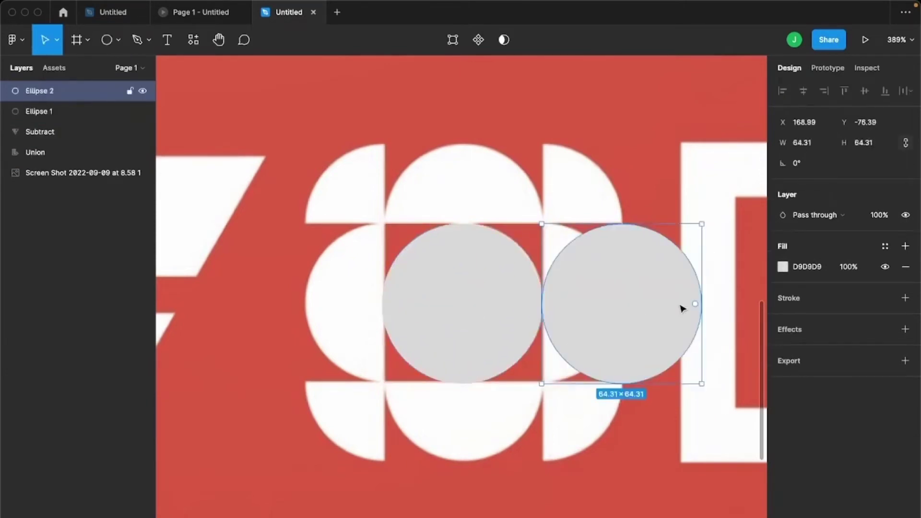
Cut the right circle to a half circle with a -50% sweep and fit a copy rotated to 90° over the left half circle.
drag(681, 305, 530, 312)
drag(704, 218, 361, 323)
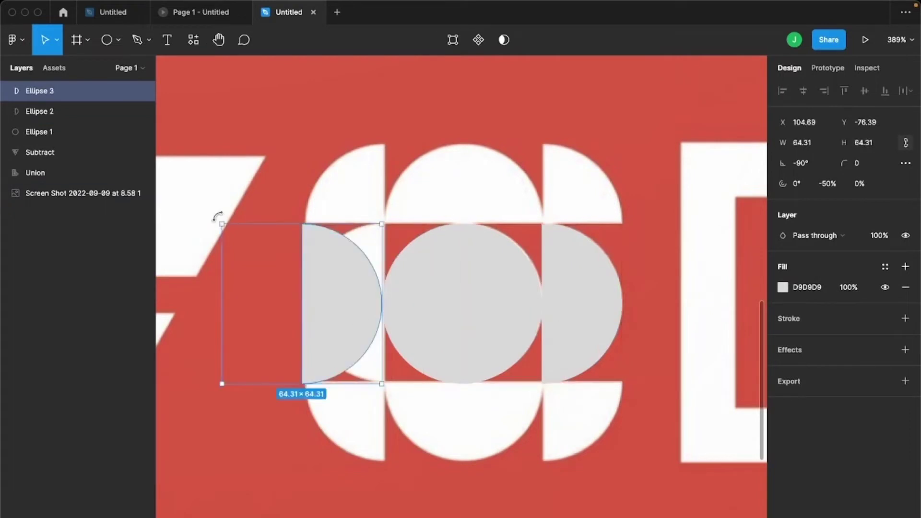
drag(218, 217, 443, 426)
drag(270, 332, 353, 333)
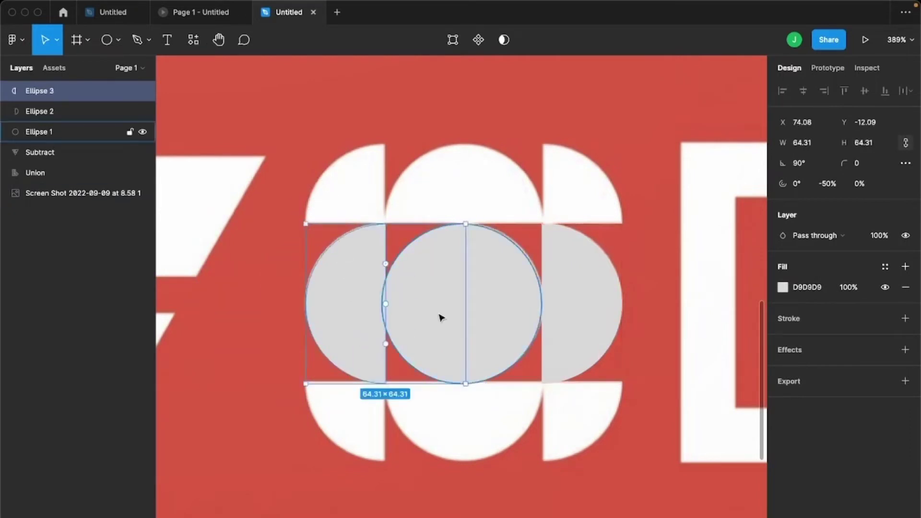
Place half-circle copies above and below the centre circle, with the lower one rotated to 180°.
scroll(360, 304, left, 4)
mouse_move(558, 305)
mouse_down()
mouse_move(605, 152)
mouse_move(654, 215)
mouse_move(566, 192)
mouse_move(549, 290)
mouse_up()
scroll(619, 158, right, 3)
scroll(618, 158, up, 2)
scroll(549, 290, down, 3)
scroll(549, 290, right, 1)
drag(500, 179, 508, 368)
drag(570, 325, 338, 514)
drag(514, 455, 513, 373)
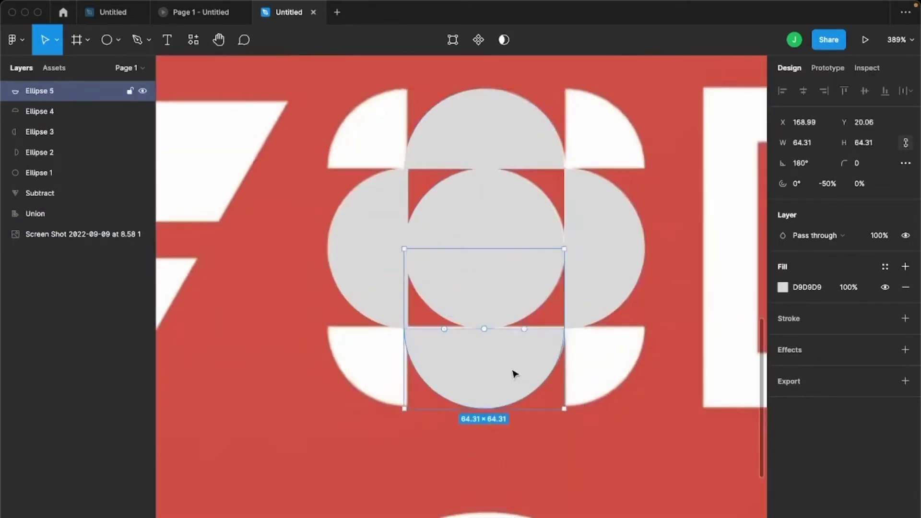
Make a quarter circle with a -25% sweep from a copy of the right half circle and place one in each corner.
drag(606, 263, 564, 223)
drag(565, 128, 604, 175)
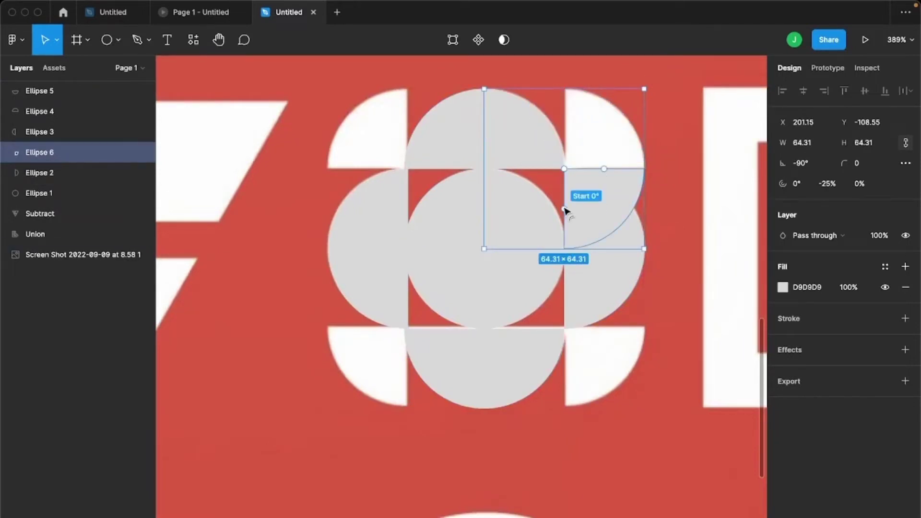
drag(565, 211, 325, 335)
drag(366, 387, 606, 377)
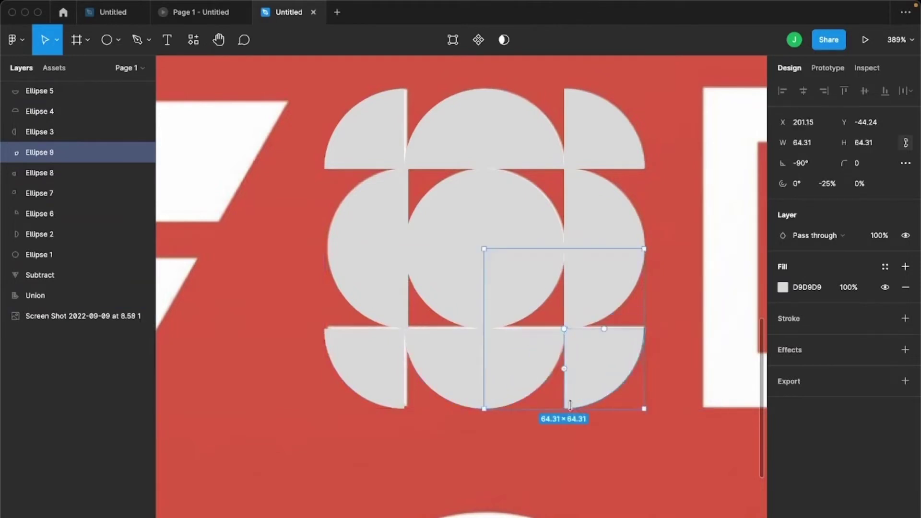
Combine all nine circle, half-circle and quarter-circle shapes of the pattern logo with a Union.
shift+click(370, 369)
shift+click(463, 365)
shift+click(458, 293)
shift+click(379, 283)
shift+click(618, 288)
shift+click(593, 141)
shift+click(460, 138)
shift+click(379, 141)
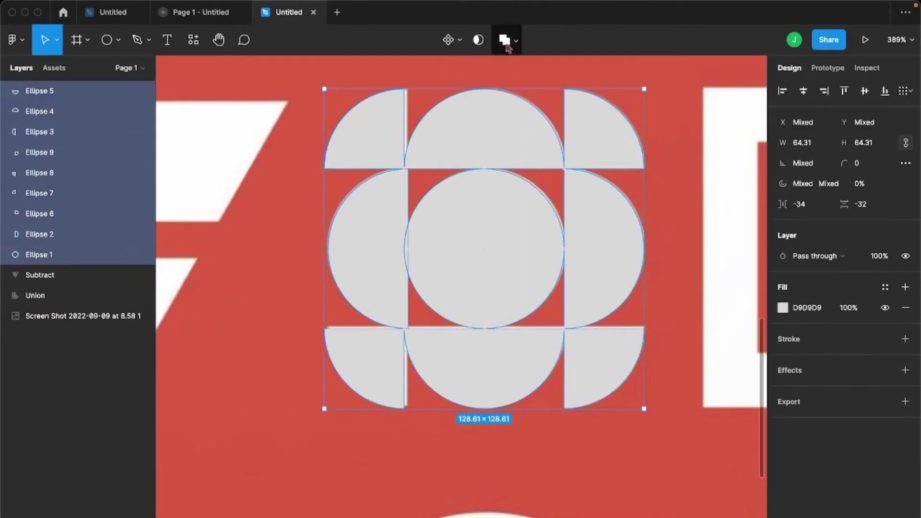
click(506, 44)
Fit a circle about 133 px wide over the eye logo's outer circle, with its fill at 50% opacity.
scroll(522, 234, down, 5)
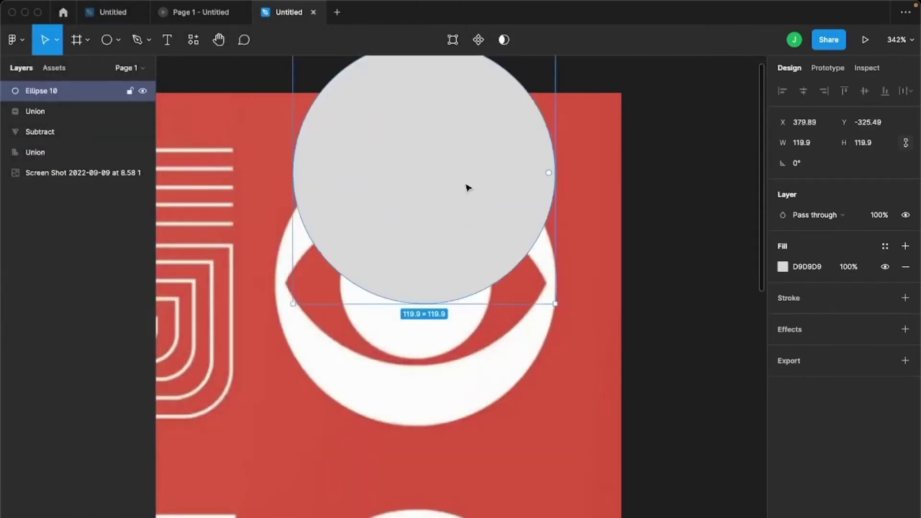
drag(468, 189, 447, 224)
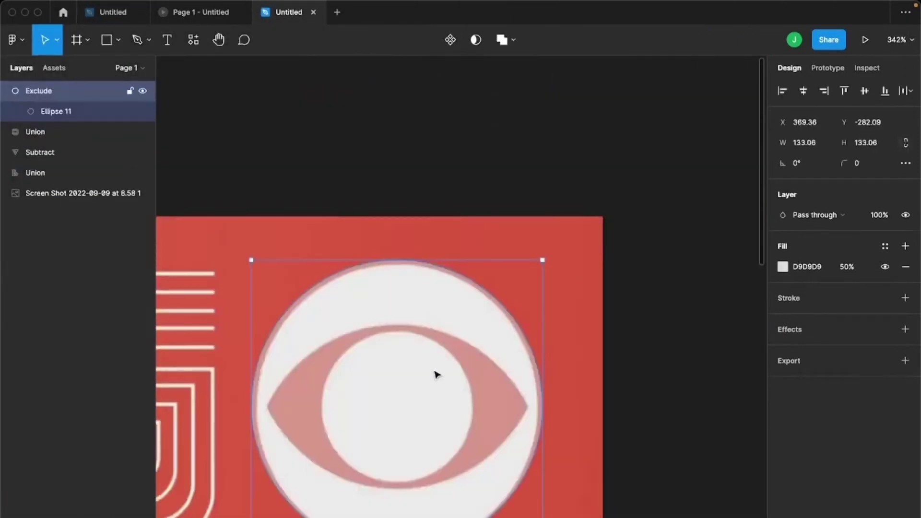
scroll(436, 373, down, 2)
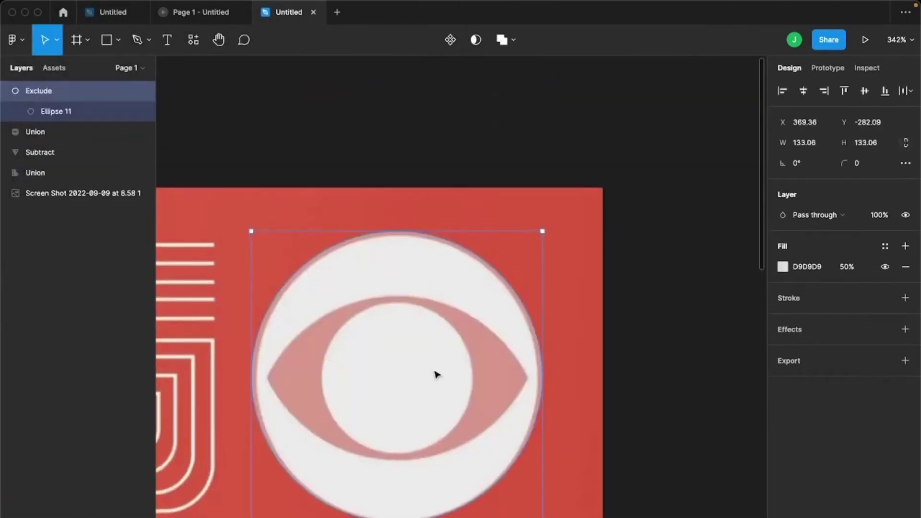
Offset two copies of the circle to the eye's lower and upper curves and Intersect them into the eye shape.
drag(468, 486, 470, 424)
drag(453, 236, 448, 363)
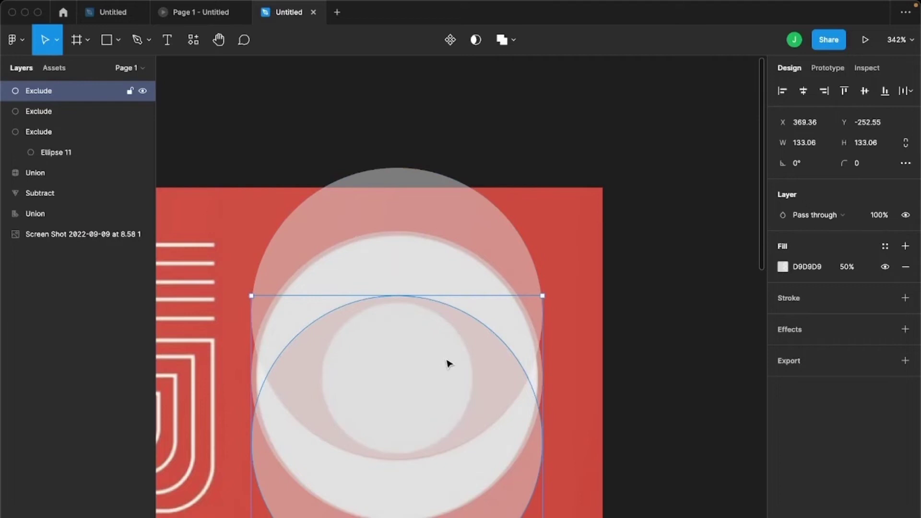
shift+click(440, 199)
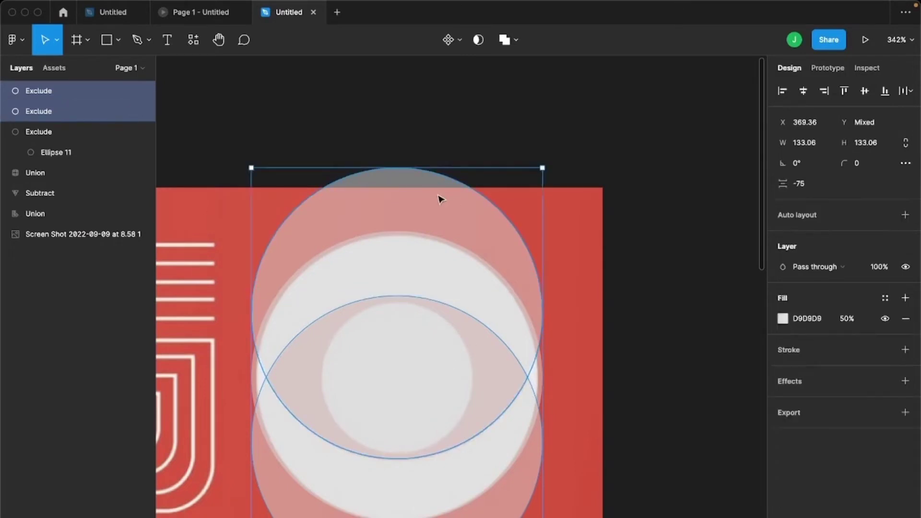
click(517, 44)
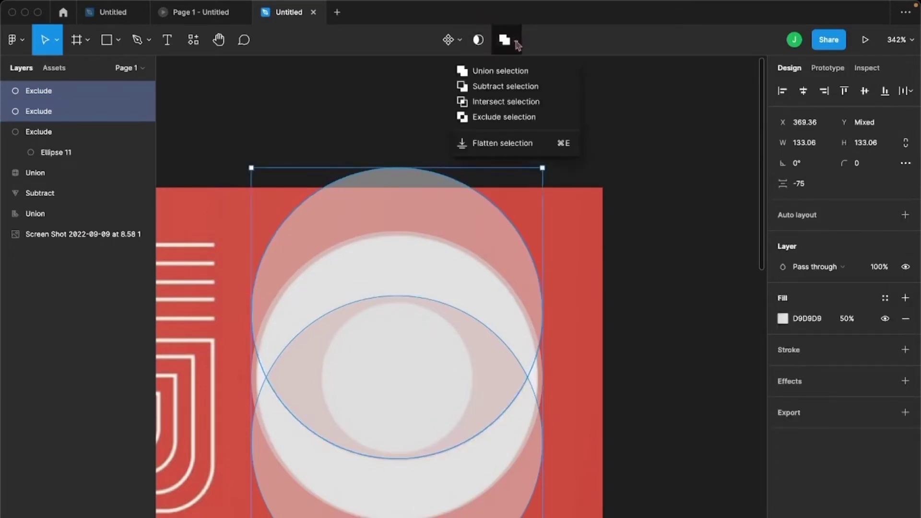
click(497, 107)
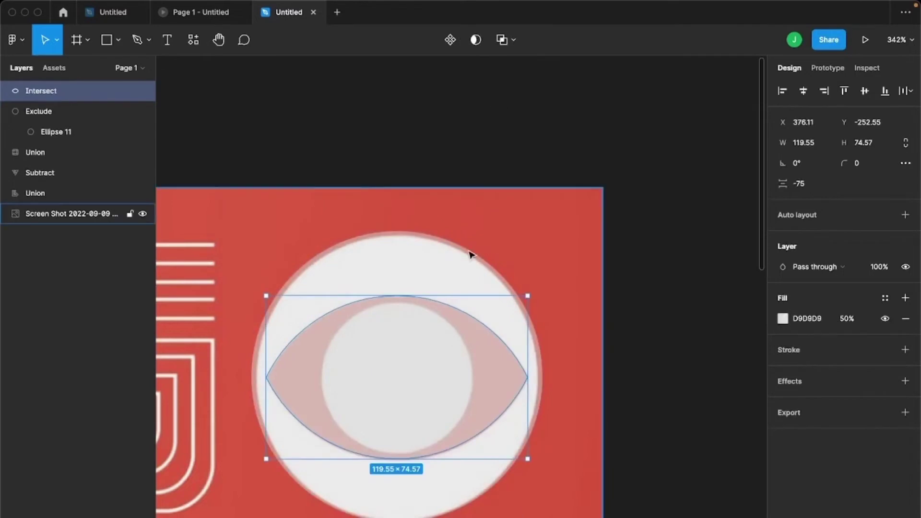
Subtract the eye shape from the outer circle.
shift+click(446, 280)
click(517, 45)
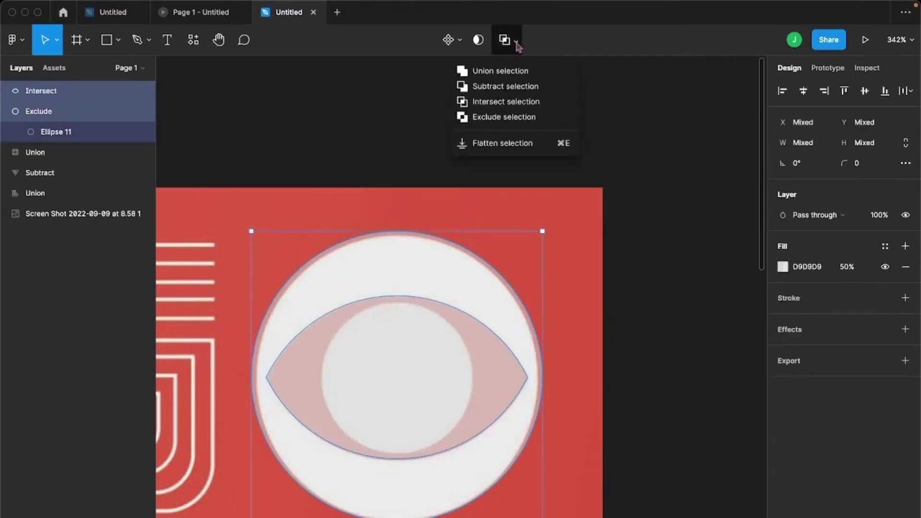
click(506, 86)
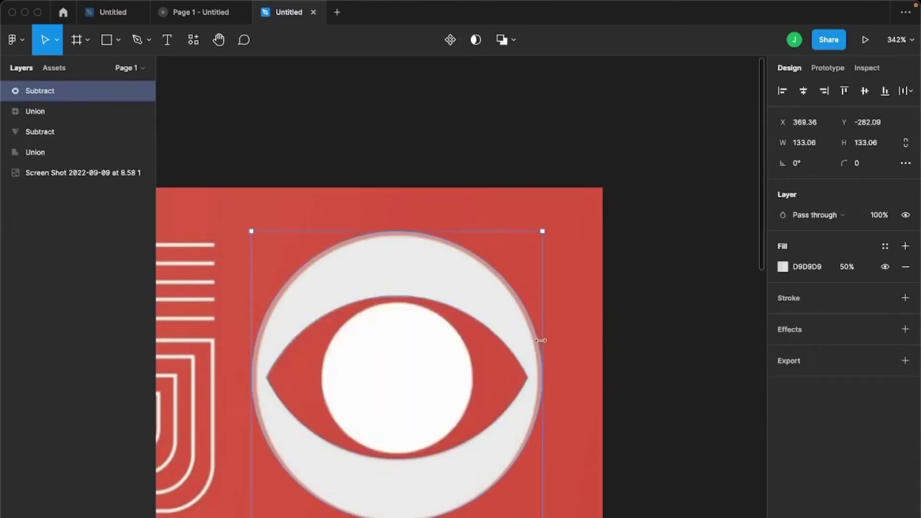
Draw a centred circle about 68 px wide over the pupil and combine it with the cut outer circle using Union.
key(o)
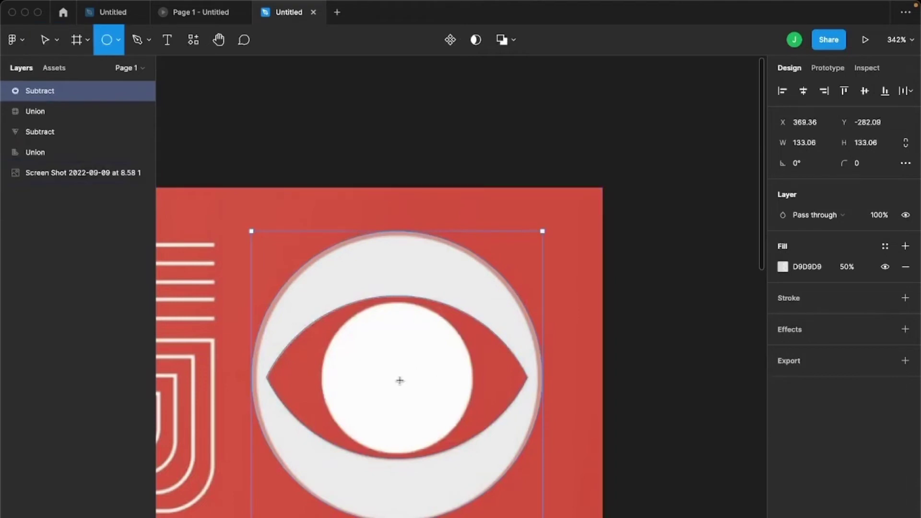
drag(395, 379, 471, 448)
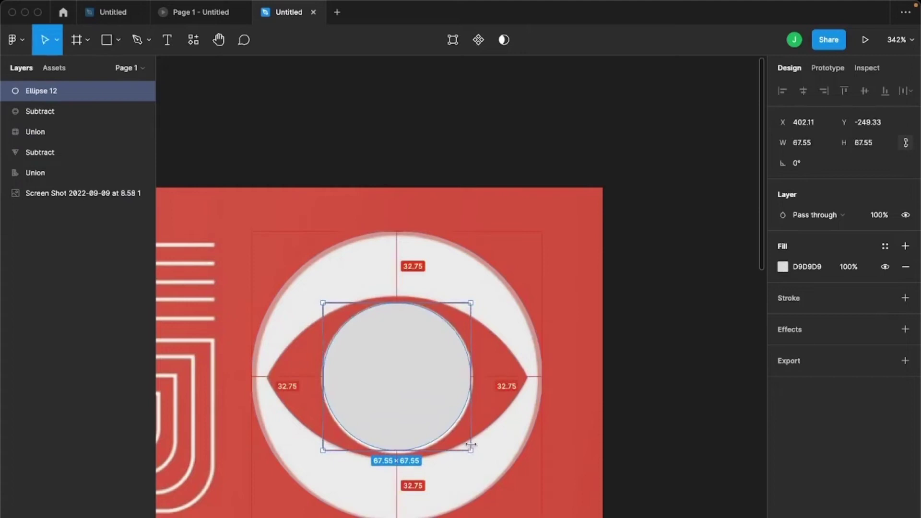
shift+click(437, 272)
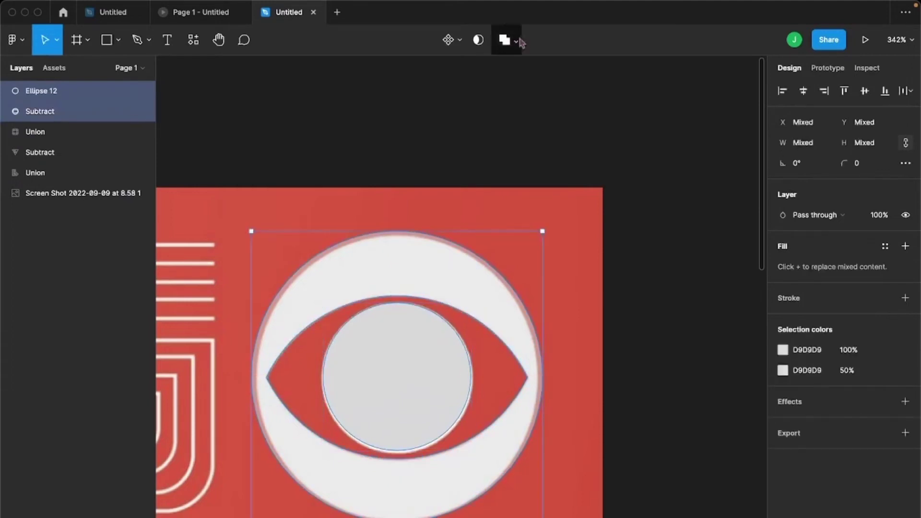
click(505, 42)
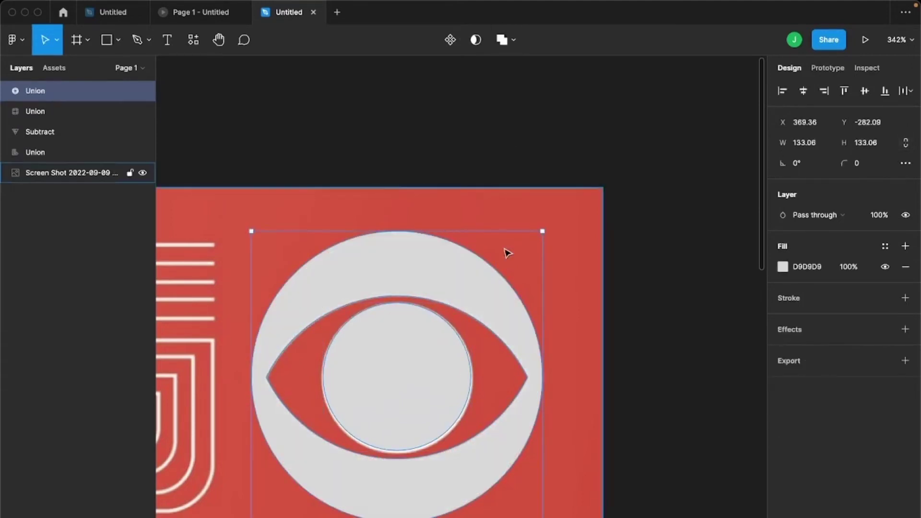
Fit a circle about 123 px wide over the large circle of the bottom-right logo, with its fill at 80% opacity.
scroll(503, 251, down, 5)
drag(463, 264, 639, 273)
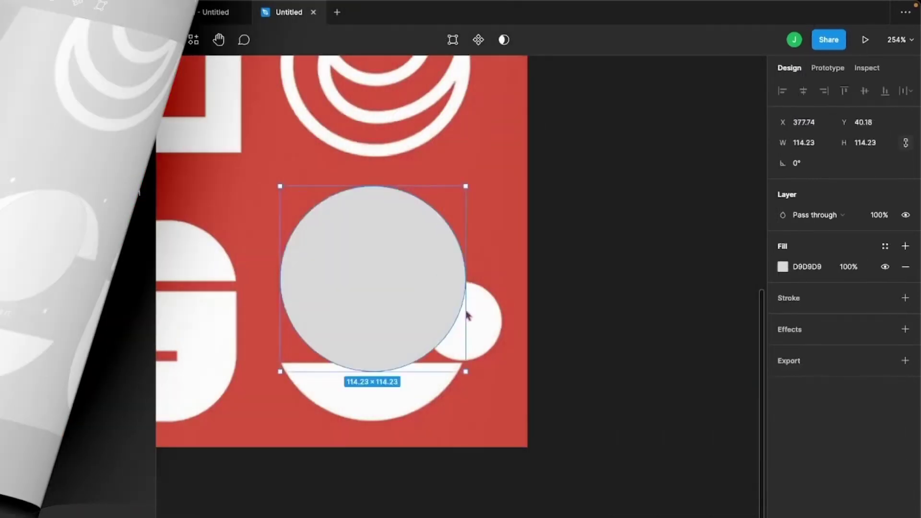
drag(467, 313, 471, 318)
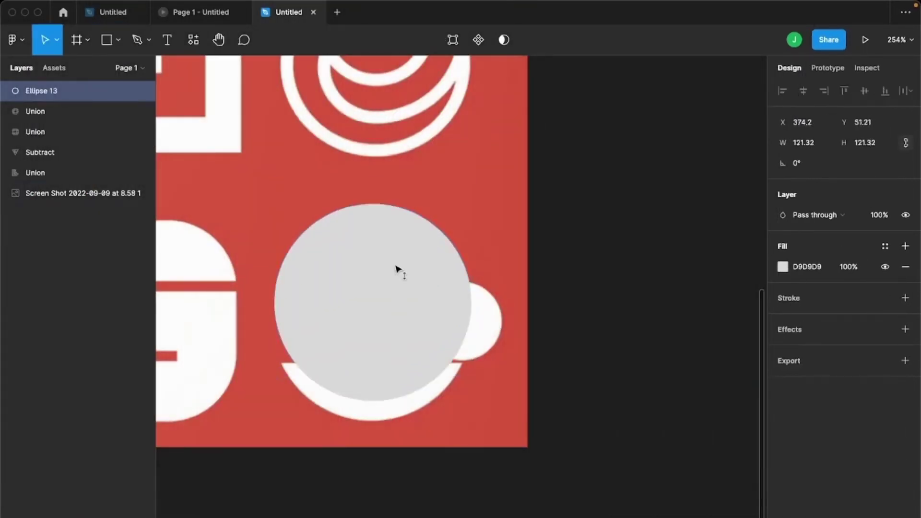
drag(472, 422, 475, 426)
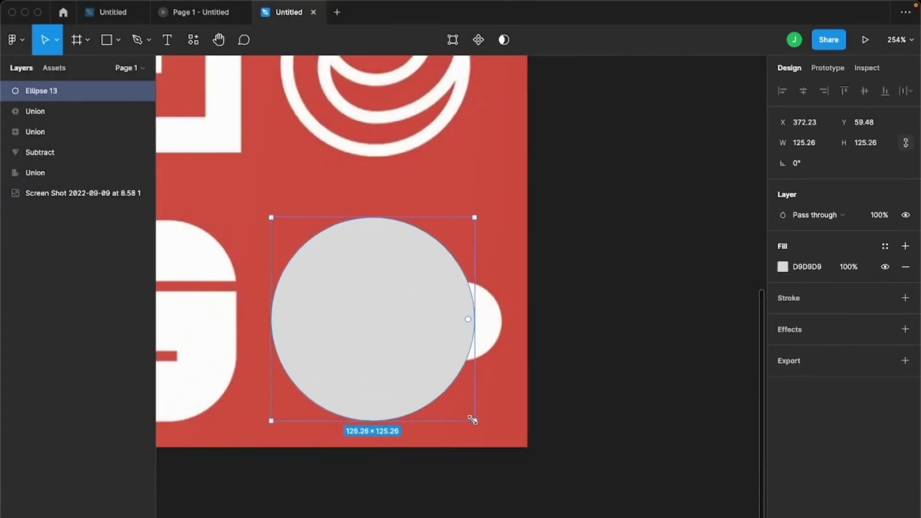
text(80)
key(Return)
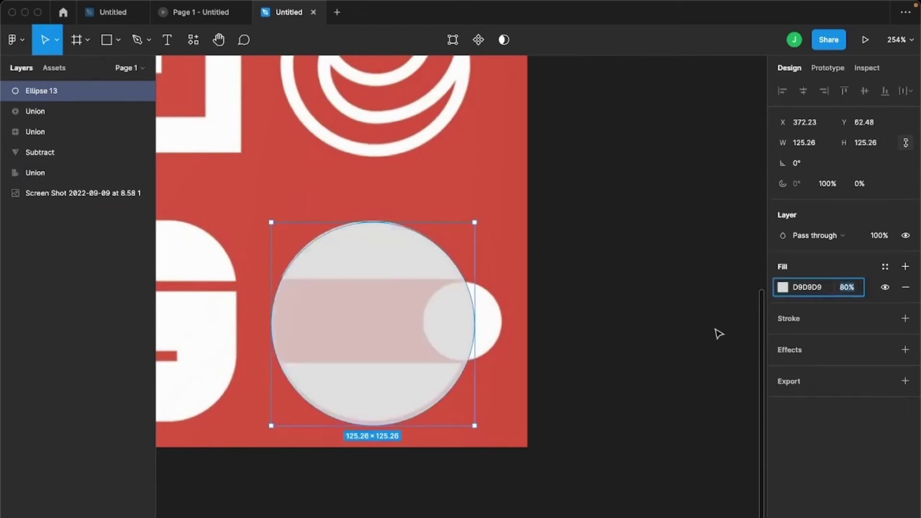
drag(472, 424, 470, 421)
Draw a rectangle about 157 × 52 px across the circle's middle band and subtract it from the circle.
key(r)
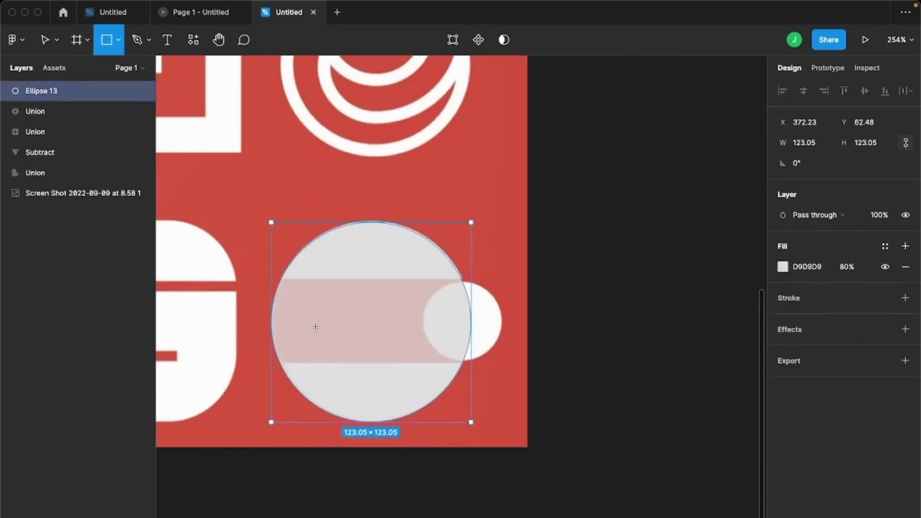
mouse_move(255, 279)
mouse_down()
mouse_move(364, 350)
mouse_move(502, 356)
mouse_move(510, 364)
mouse_up()
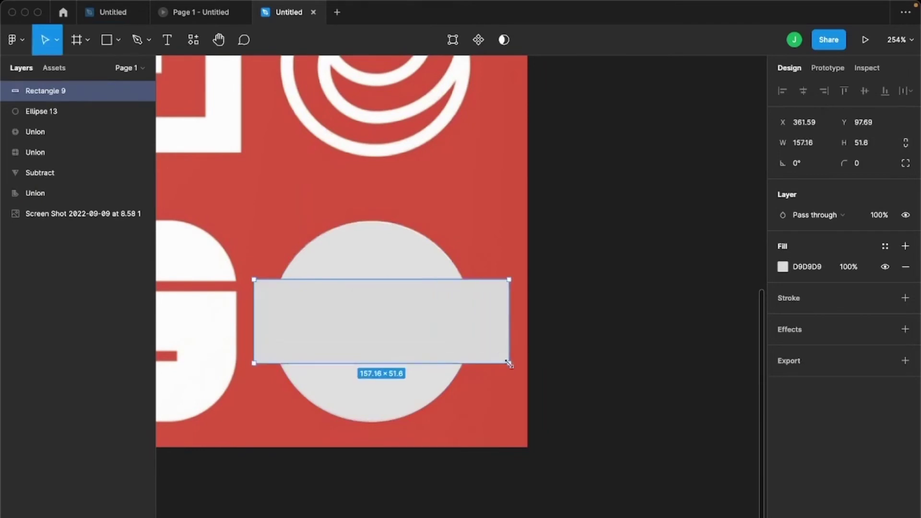
shift+click(384, 273)
click(514, 41)
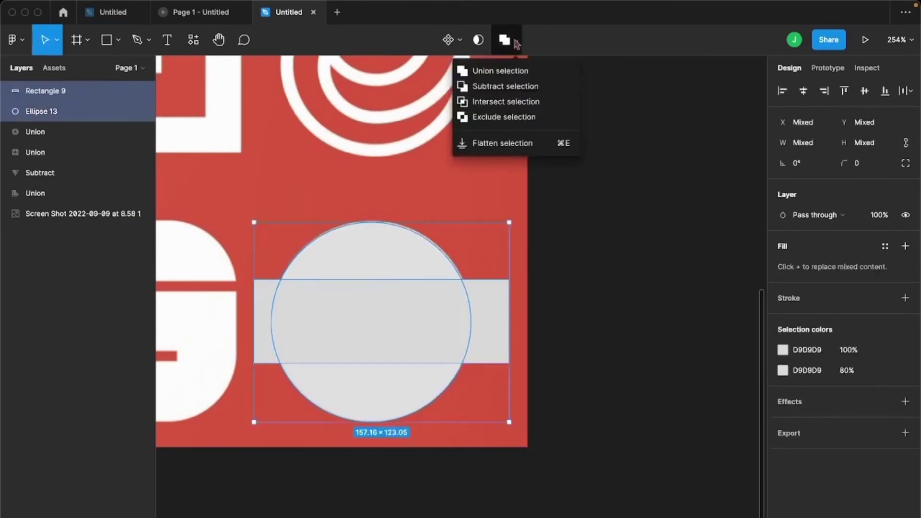
click(491, 89)
Draw a circle over the small dot on the logo's right side and combine it with the two circle segments.
key(o)
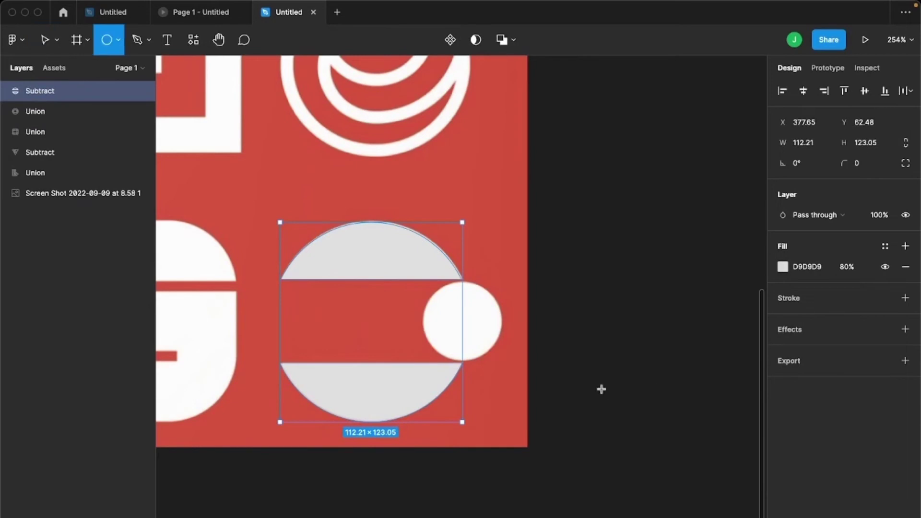
drag(463, 324, 504, 360)
shift+click(40, 111)
click(514, 40)
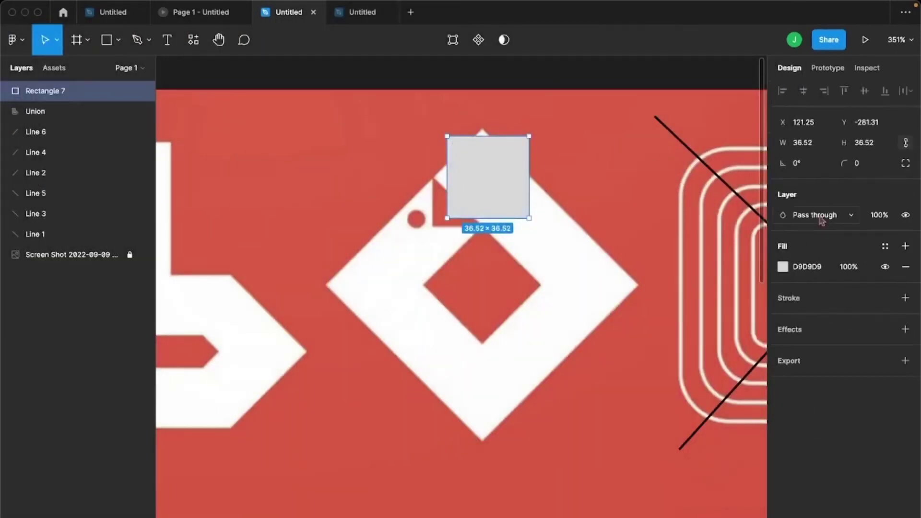
Set the square's blend to Multiply, rotate it 45° and fit it at about 31 × 37 px to the diamond logo's top corner.
click(822, 217)
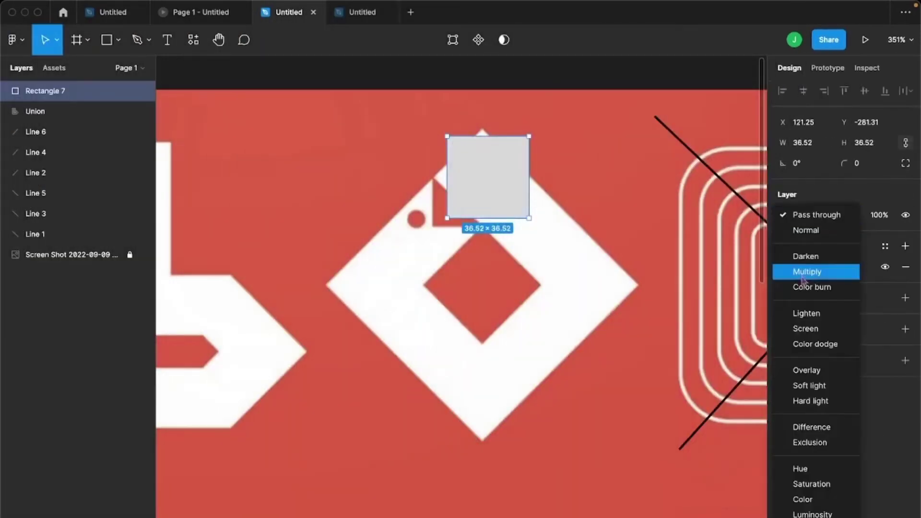
click(815, 267)
drag(540, 129, 495, 117)
scroll(535, 226, up, 5)
scroll(520, 234, up, 4)
drag(494, 287, 504, 289)
drag(625, 242, 600, 267)
scroll(600, 271, right, 2)
scroll(599, 270, down, 3)
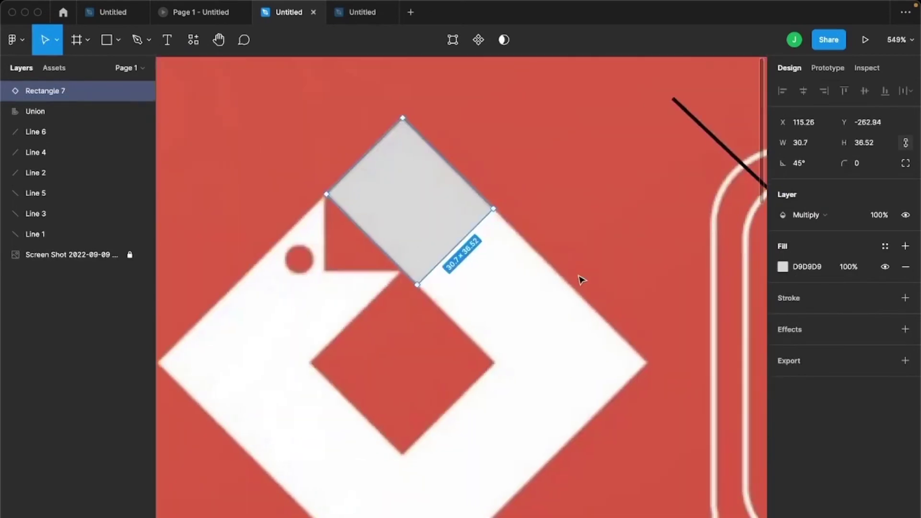
Stretch the rectangle along the diamond's upper-right side to about 99 px and copy it to the lower-left and, rotated to -45°, lower-right sides.
drag(454, 247, 602, 394)
drag(555, 331, 456, 425)
drag(557, 472, 320, 503)
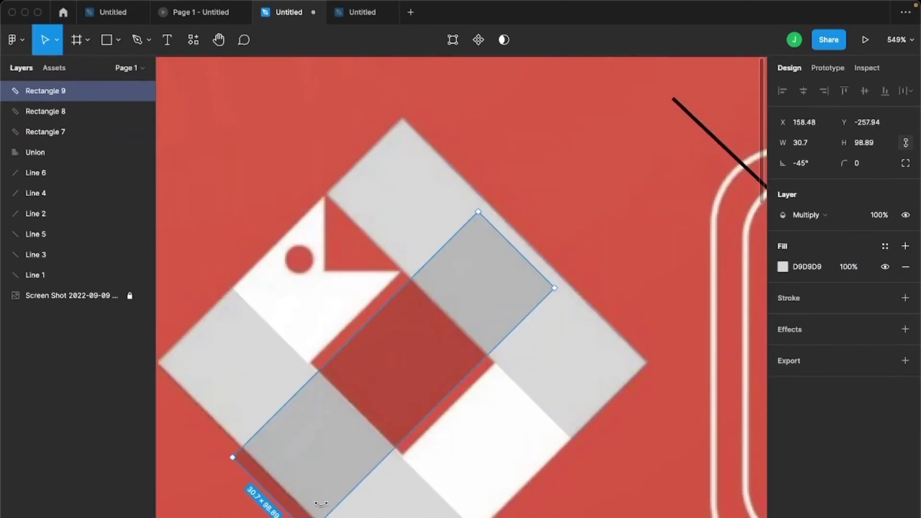
drag(445, 364, 538, 440)
scroll(688, 402, down, 2)
Copy the lower-right strip to the diamond's upper-left side and shorten it to about 68 px.
drag(538, 369, 369, 199)
scroll(455, 260, up, 2)
drag(500, 171, 431, 256)
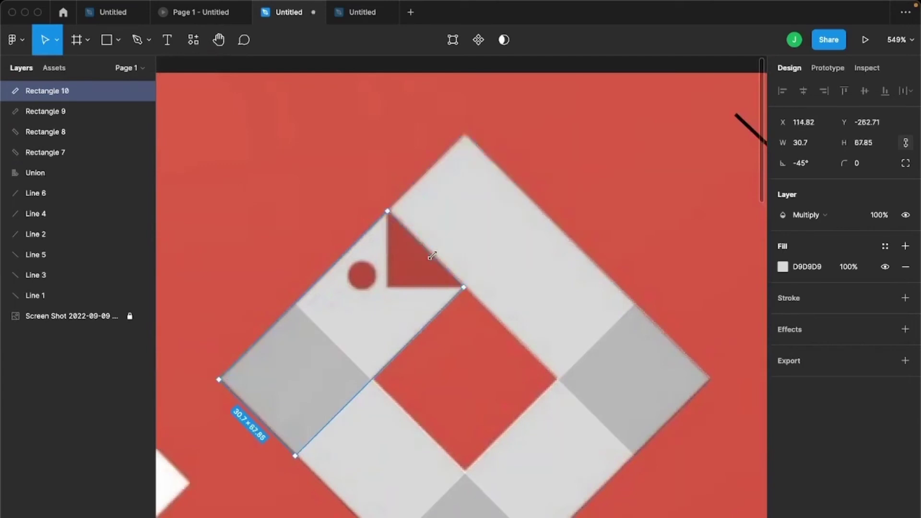
Rotate a copy of the upper-left strip to -90°, align it with the triangular notch and subtract it from that strip.
drag(380, 322, 547, 233)
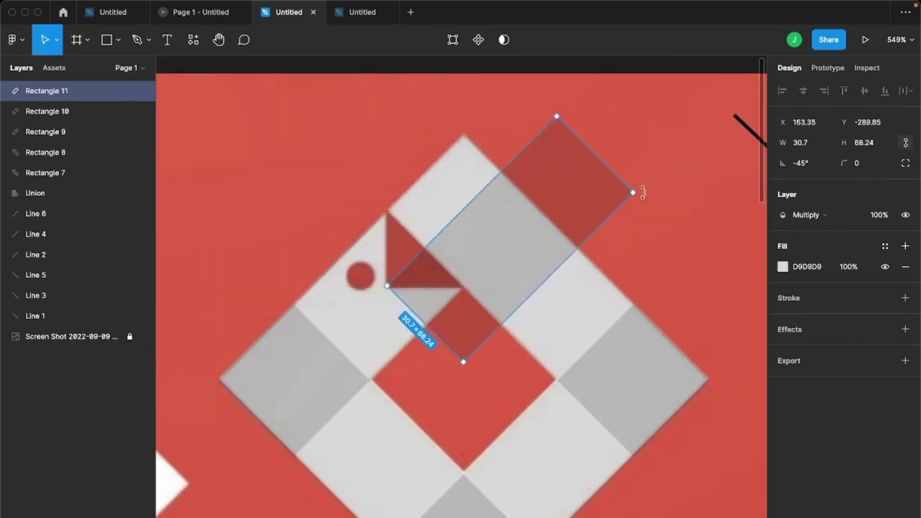
drag(643, 192, 618, 286)
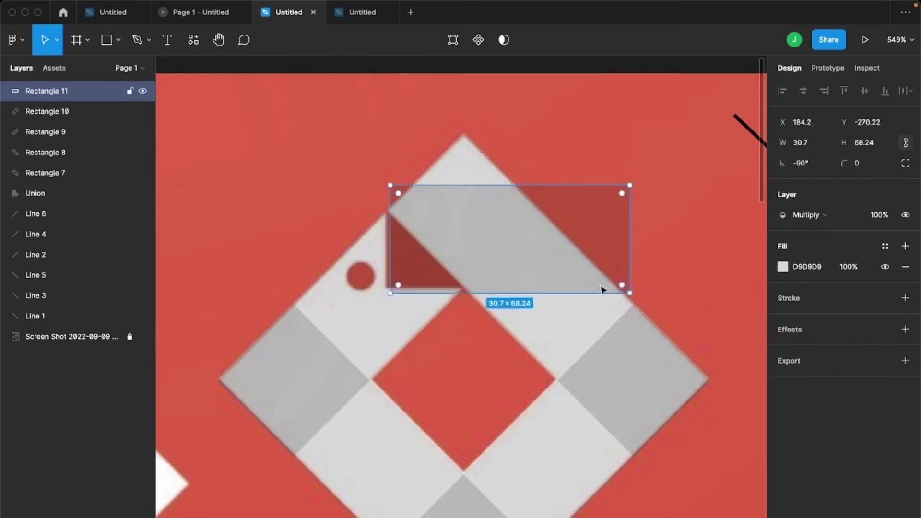
mouse_move(556, 232)
mouse_down()
mouse_move(557, 220)
mouse_move(559, 230)
mouse_up()
shift+click(394, 326)
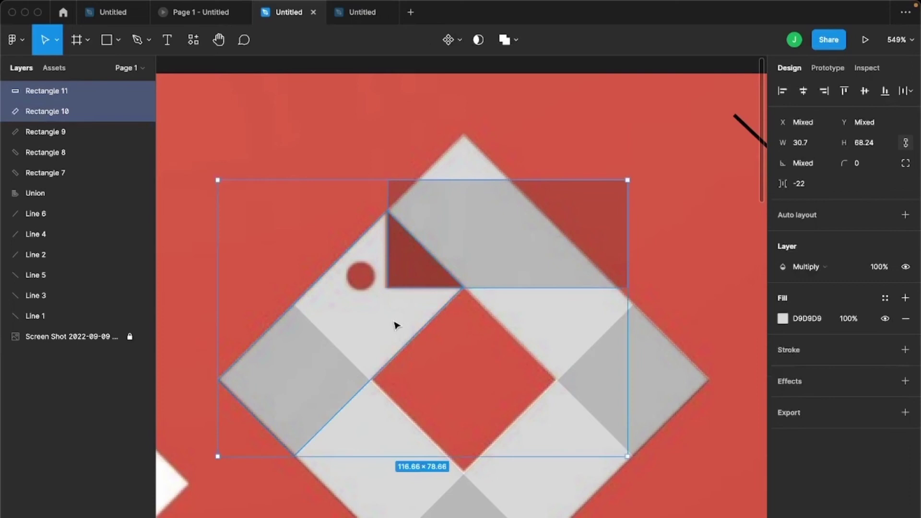
click(517, 42)
click(502, 87)
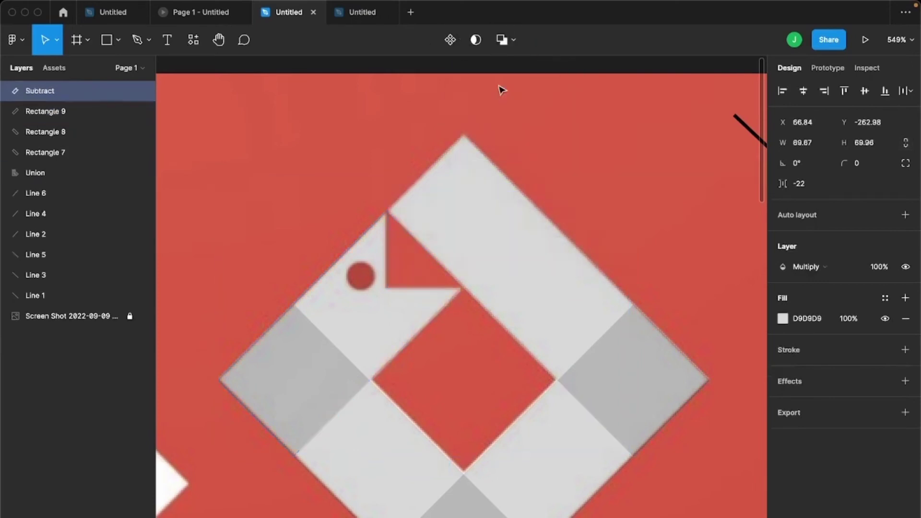
Draw a circle about 8 px wide over the small red dot beside the notch and subtract it from the upper-left strip.
scroll(369, 301, up, 5)
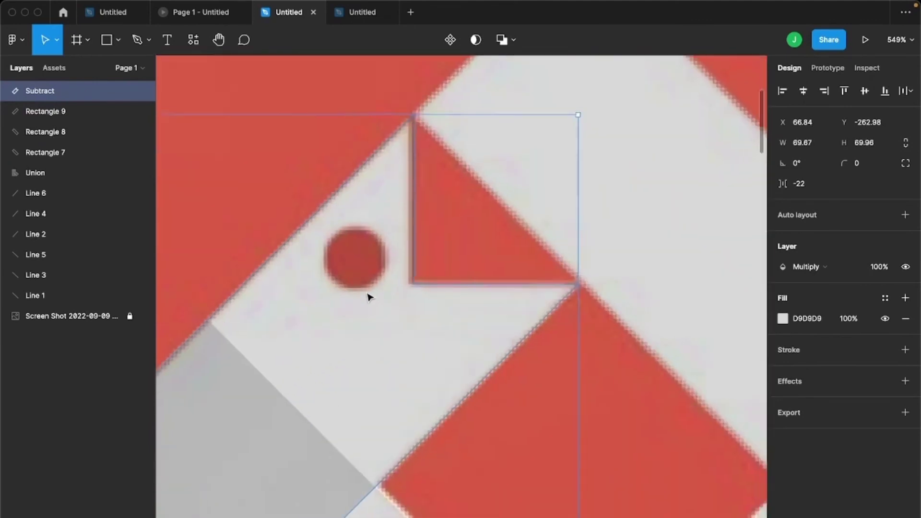
key(o)
drag(328, 234, 378, 284)
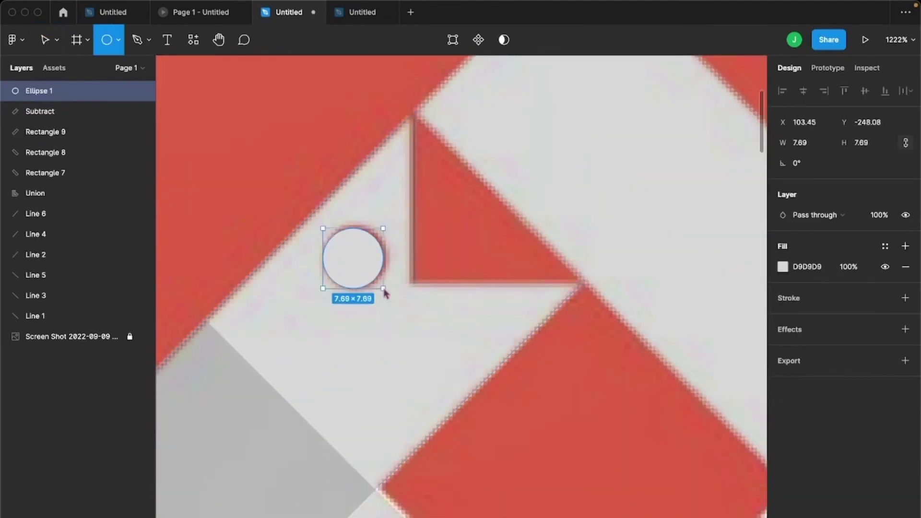
drag(385, 293, 386, 291)
shift+click(452, 354)
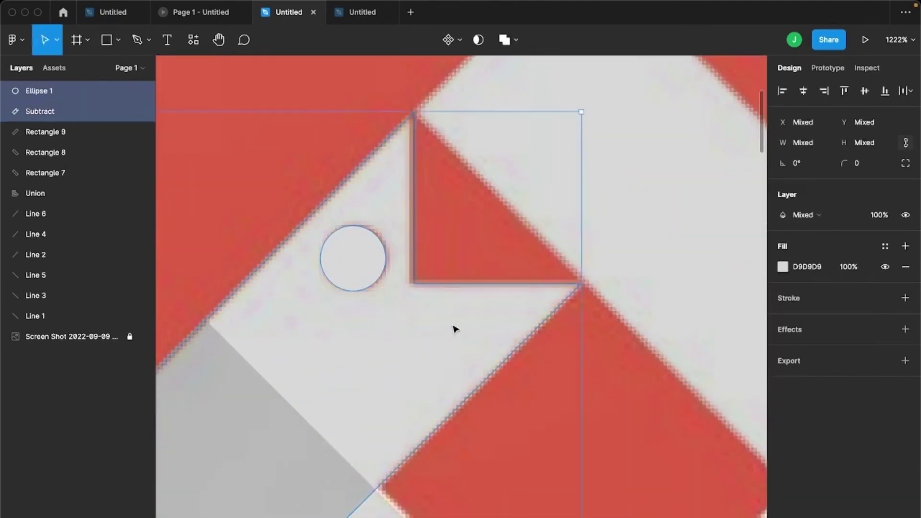
click(516, 42)
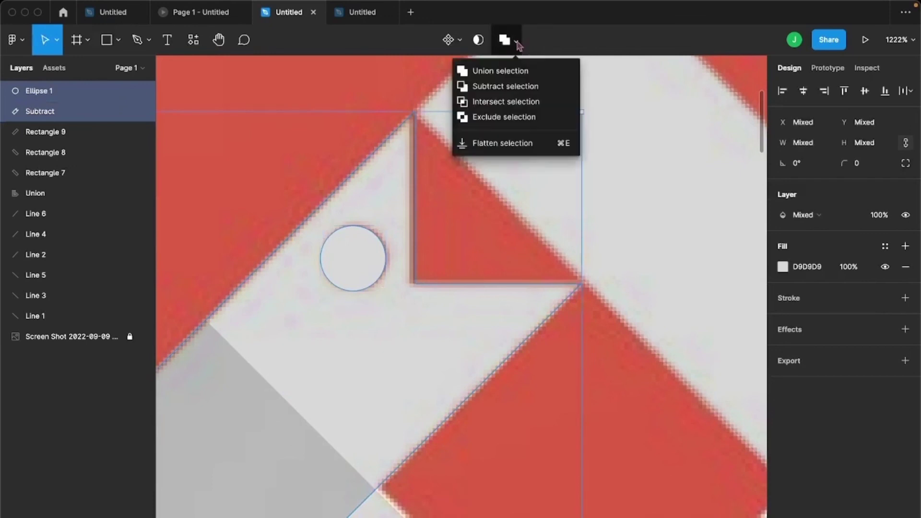
click(505, 86)
Combine the notched upper-left piece and the three other strips of the diamond logo with a Union.
scroll(540, 224, down, 10)
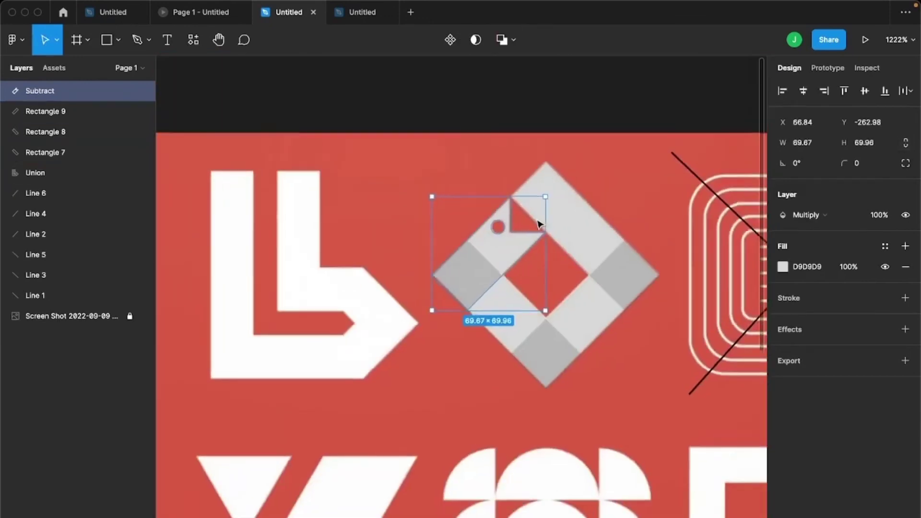
shift+click(513, 371)
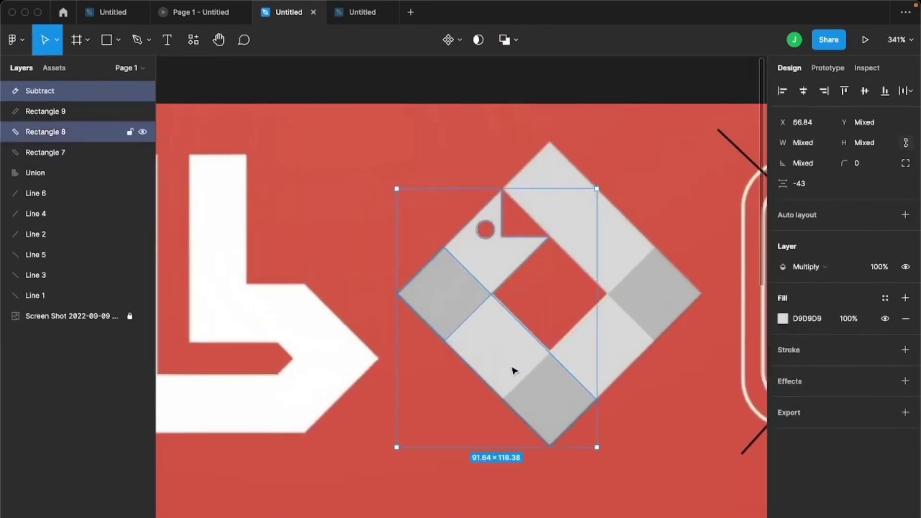
shift+click(626, 334)
shift+click(612, 246)
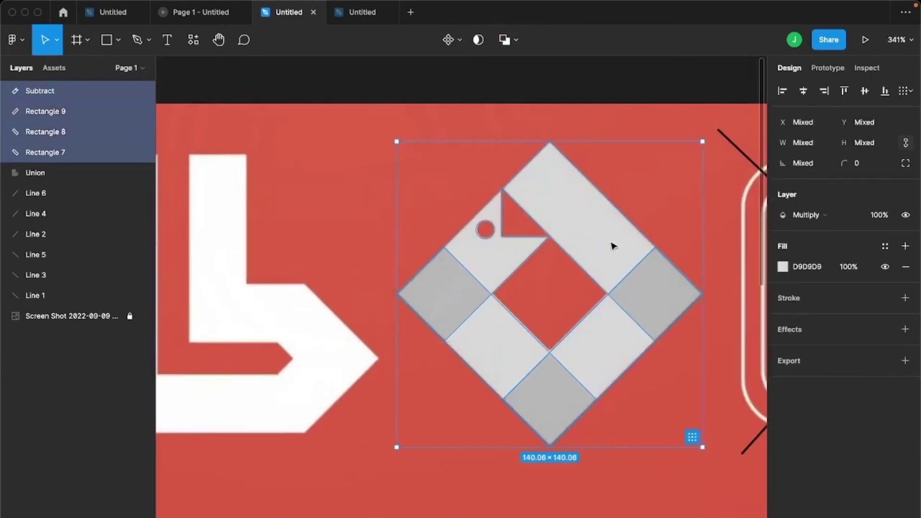
click(514, 41)
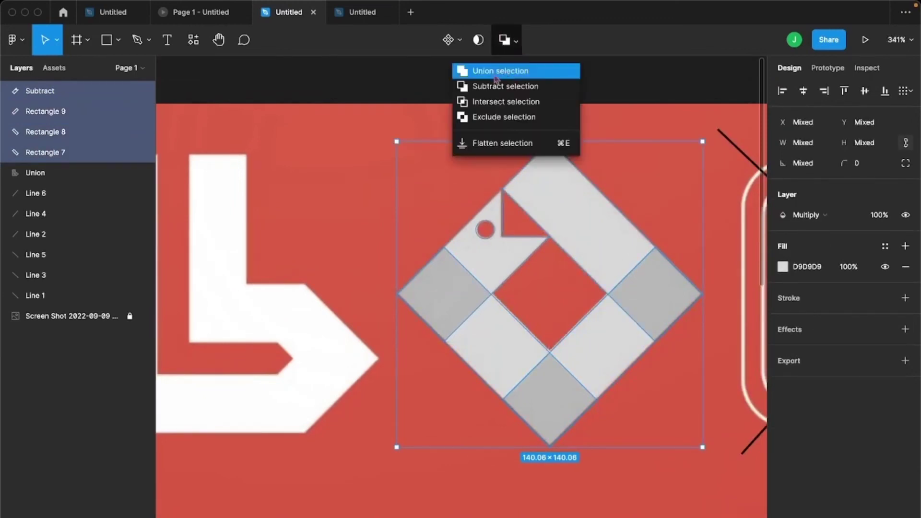
click(514, 72)
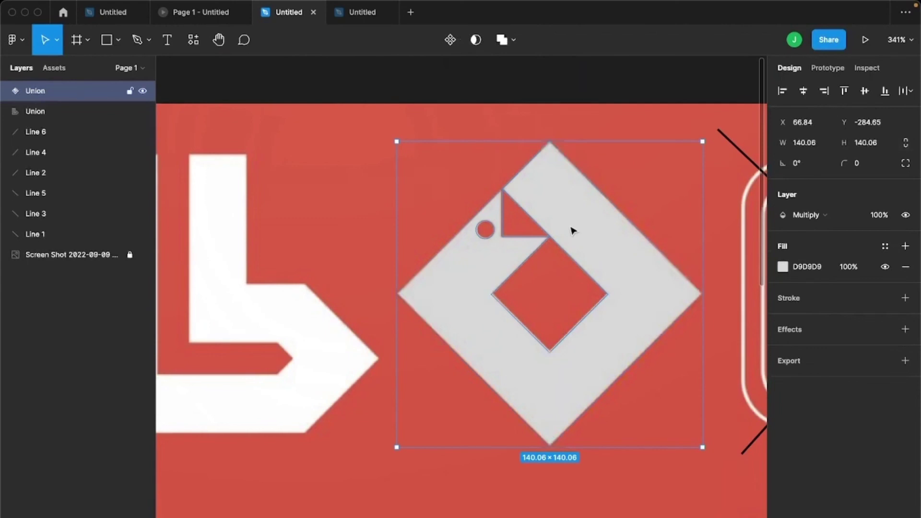
scroll(572, 230, down, 5)
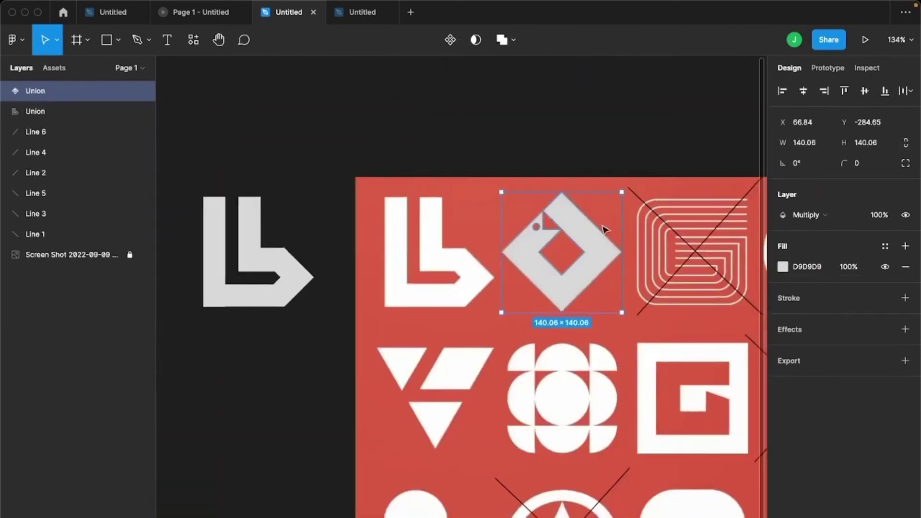